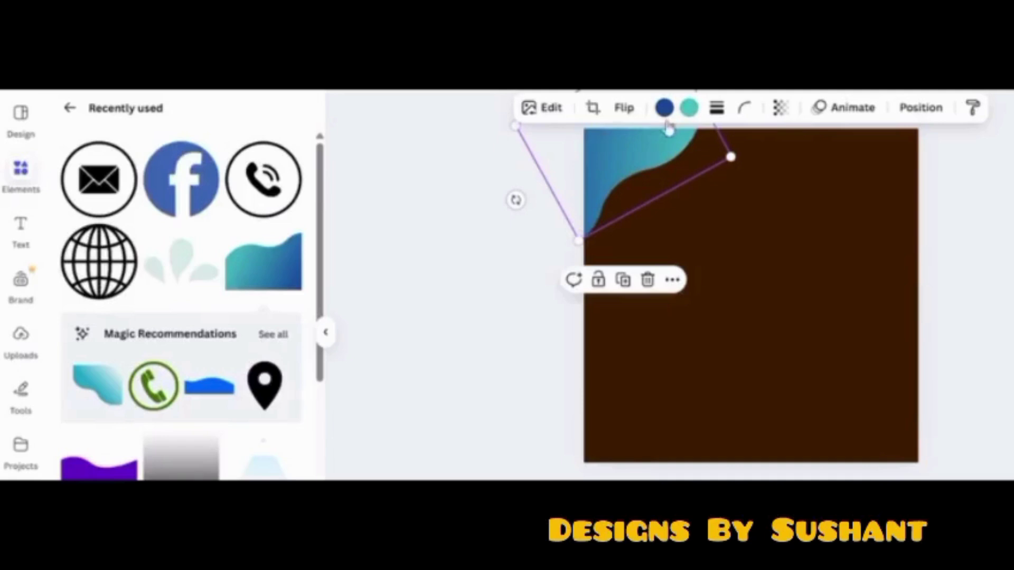
Step: Recolour both gradient colours of the wave in the page's upper-left corner to light grey, adjusting the second to #D5D5D4
left_click(664, 108)
left_click(120, 265)
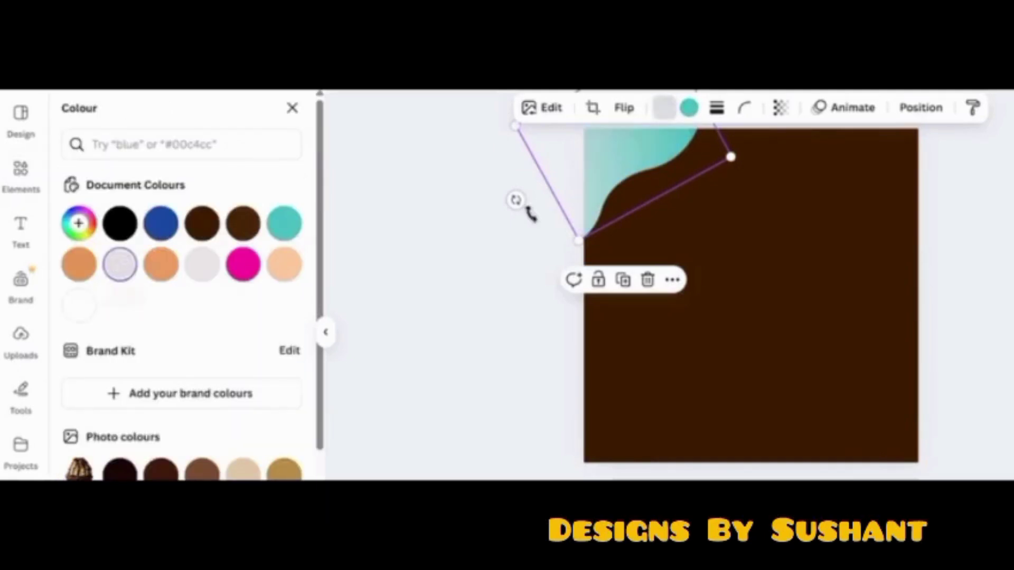
left_click(696, 107)
left_click(80, 309)
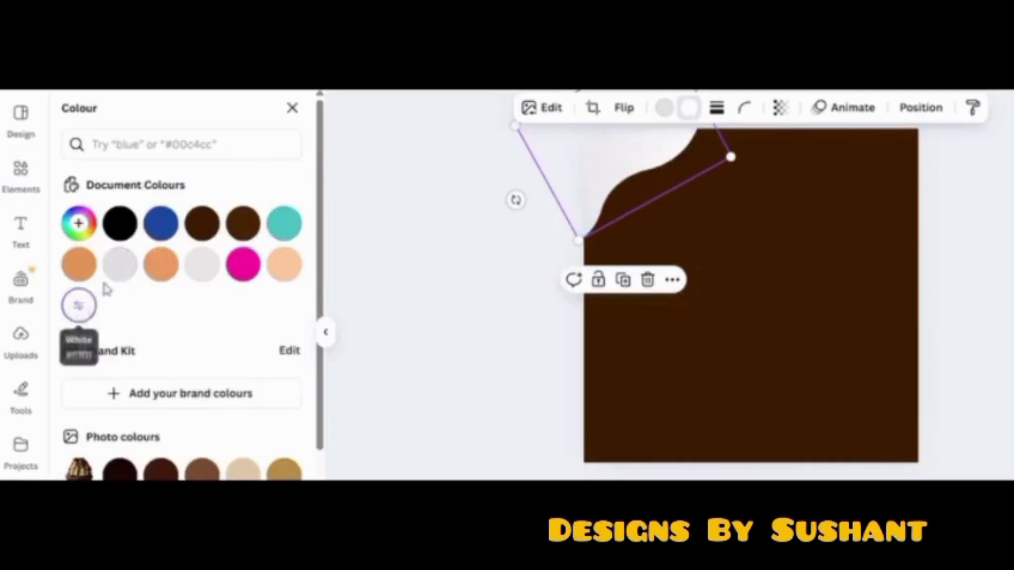
left_click(121, 265)
left_click(78, 223)
left_click(78, 275)
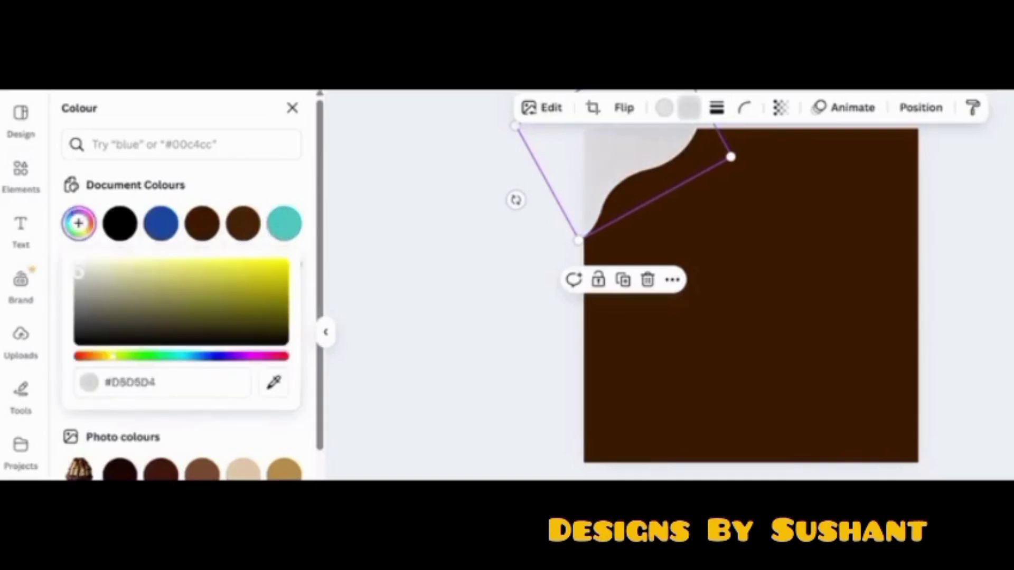
left_click(445, 301)
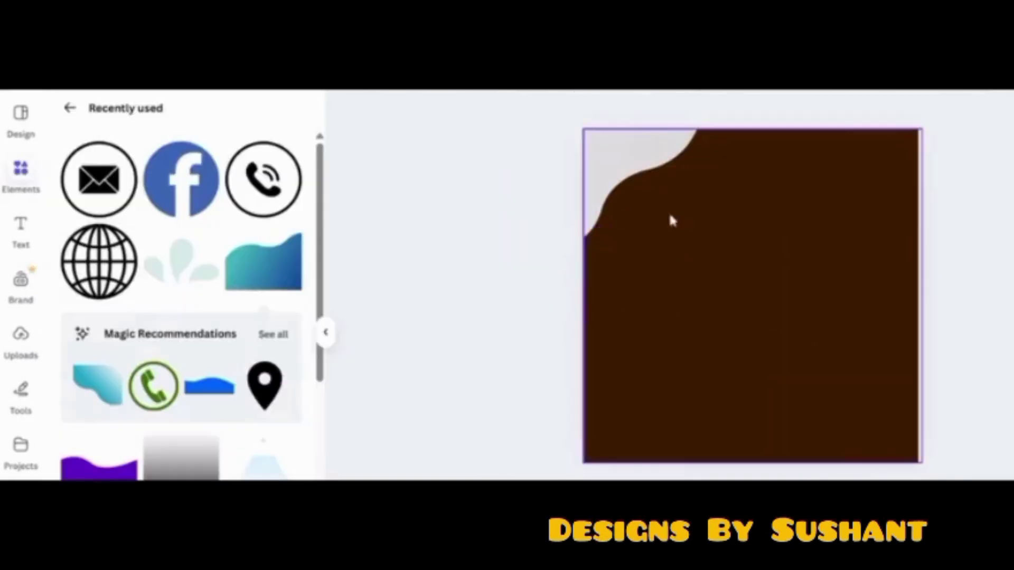
Step: Duplicate the grey wave, rotate the copy and fit it into the page's lower-right corner
left_click(631, 181)
key("ctrl+d")
left_click_drag(631, 182, 754, 296)
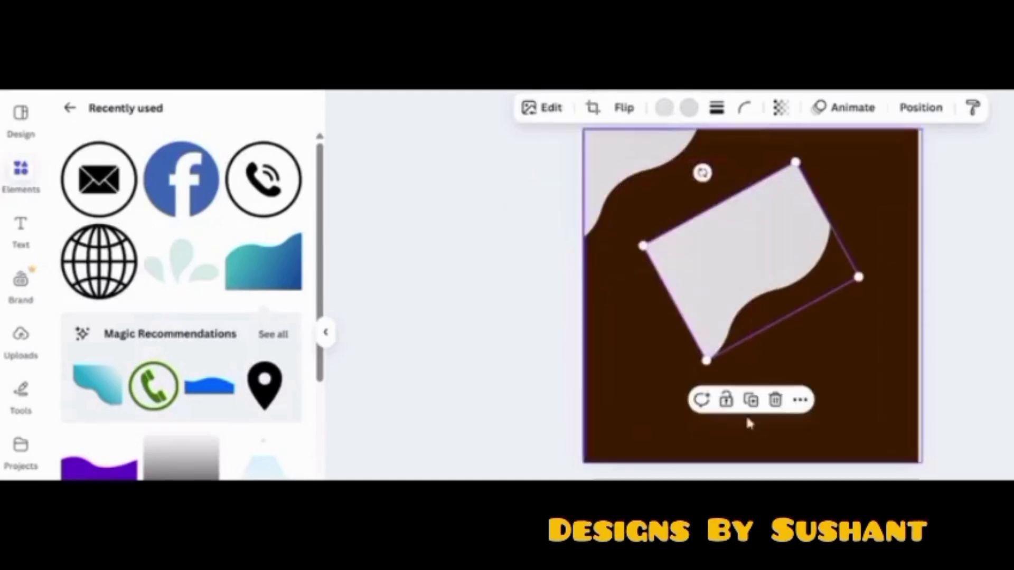
left_click_drag(702, 174, 943, 403)
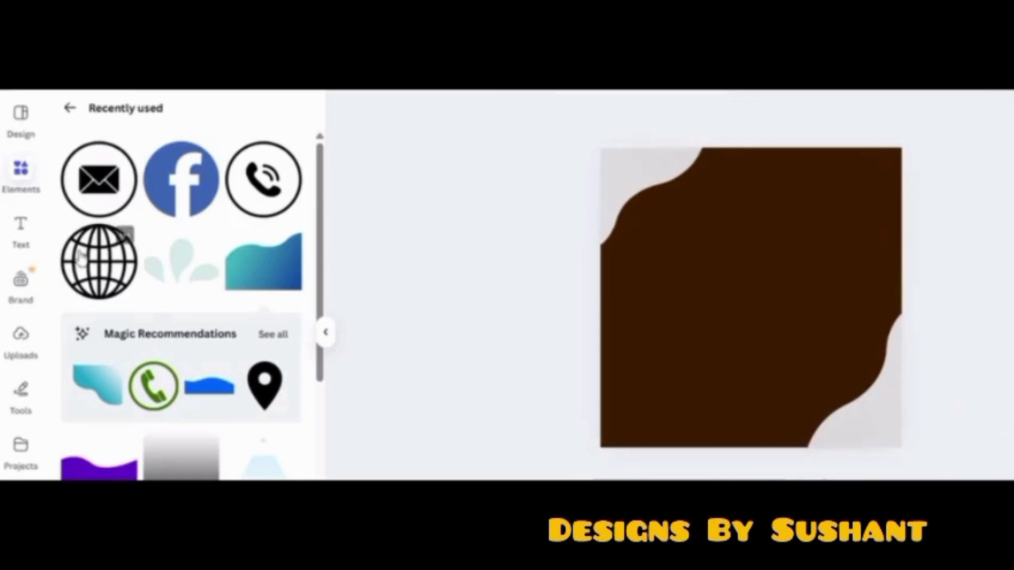
Step: Add a circle overlapping the page's right edge and fill it with the lighter dark brown document colour
left_click(73, 117)
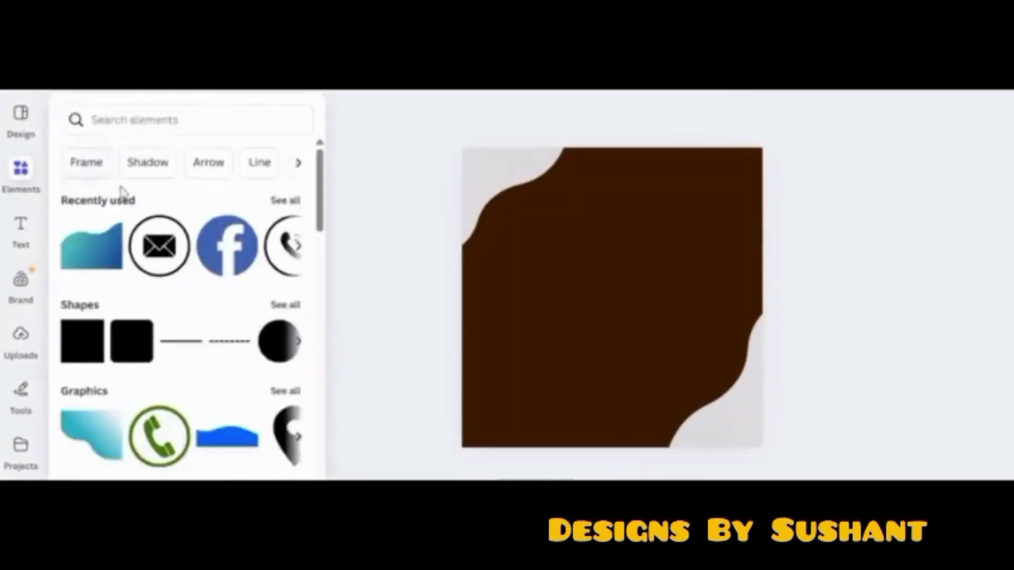
left_click(574, 290)
left_click(24, 174)
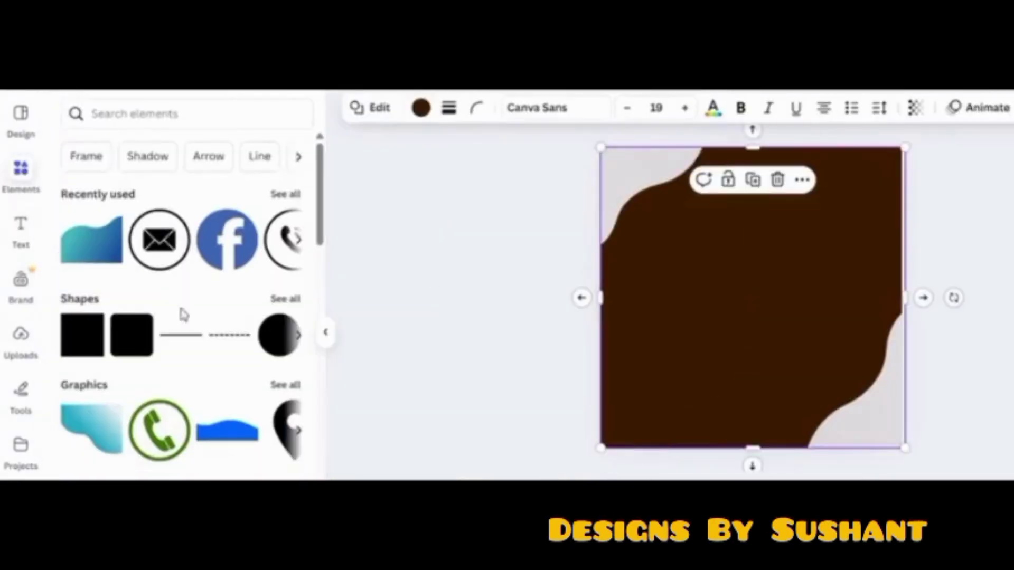
left_click(284, 354)
left_click_drag(796, 253, 887, 280)
left_click(421, 108)
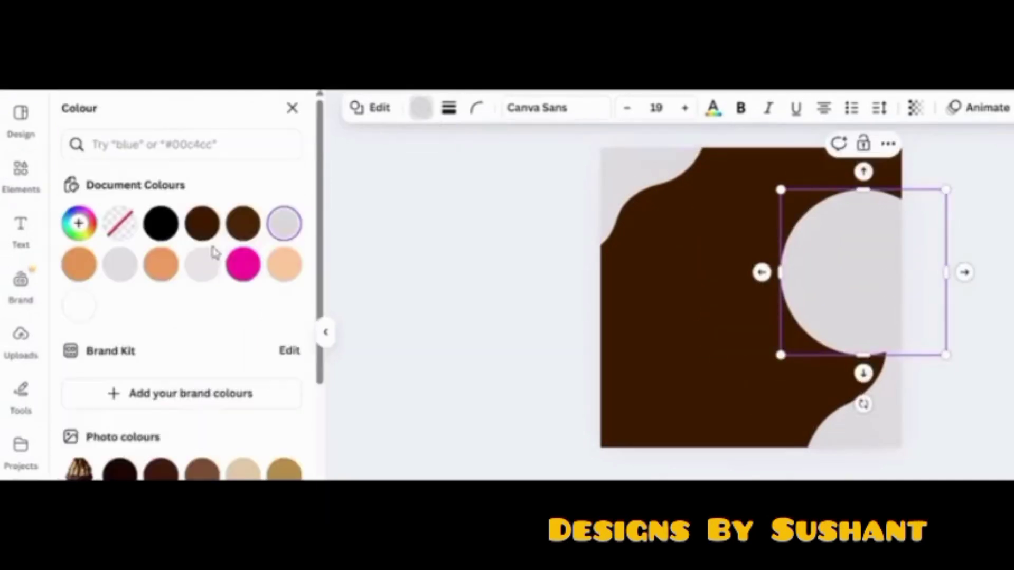
left_click(250, 230)
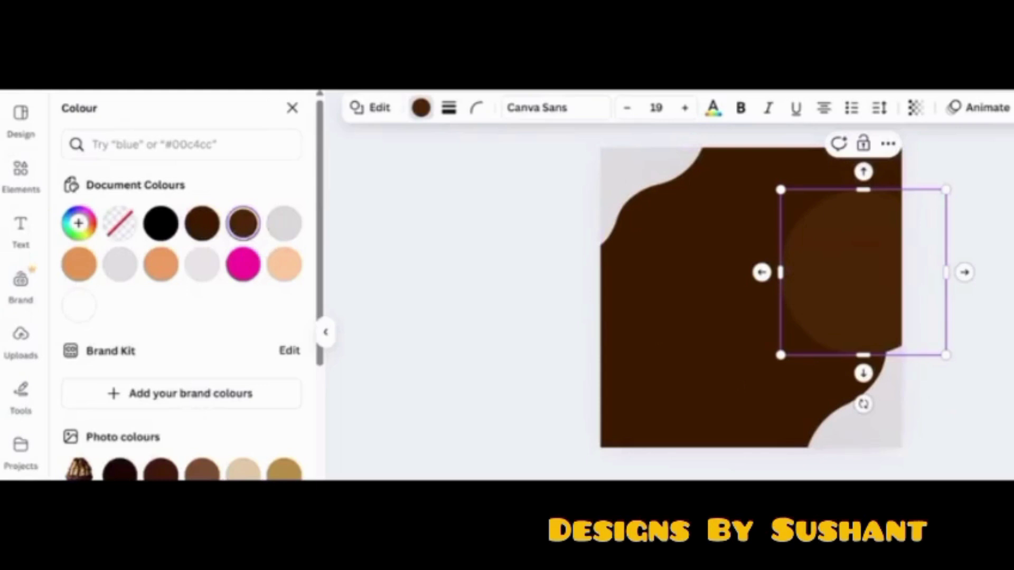
Step: Move the circle's layer beneath the lower-right wave and stretch the circle slightly taller and wider
key("alt+1")
left_click_drag(252, 239, 254, 296)
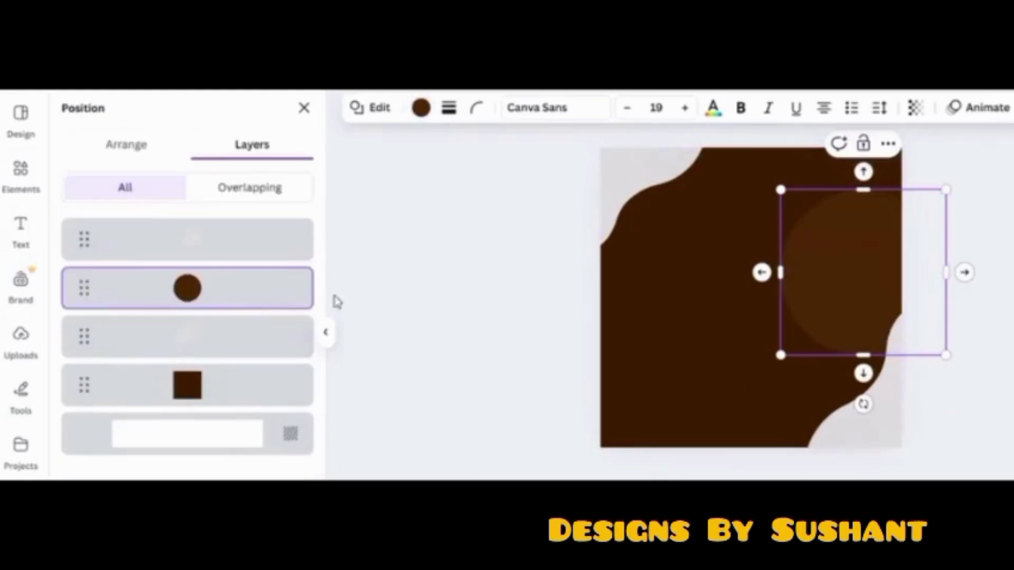
left_click_drag(863, 355, 868, 378)
left_click_drag(780, 280, 773, 280)
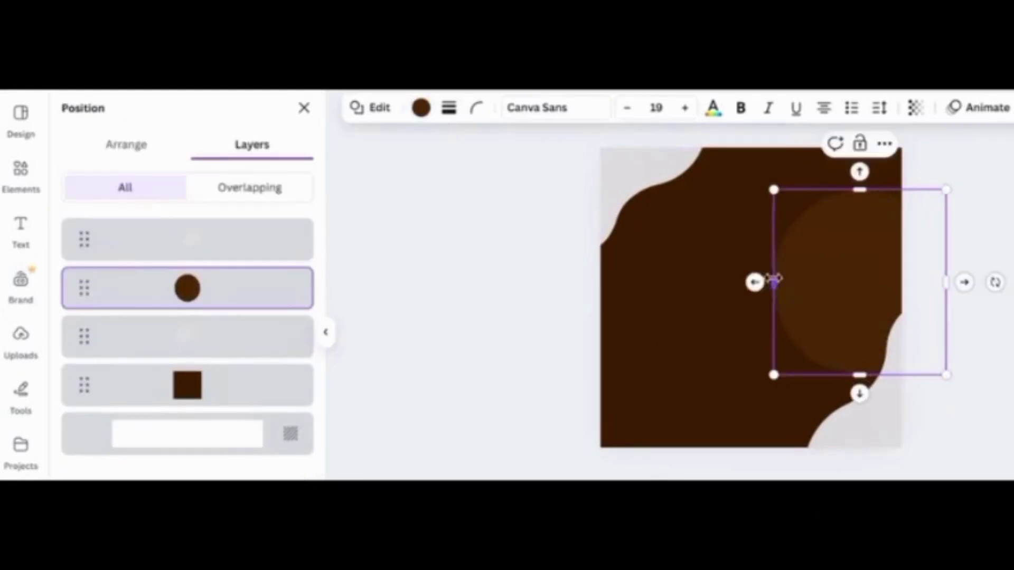
Step: Fine-tune the circle's solid fill colour to #45270E
left_click(422, 112)
left_click(79, 225)
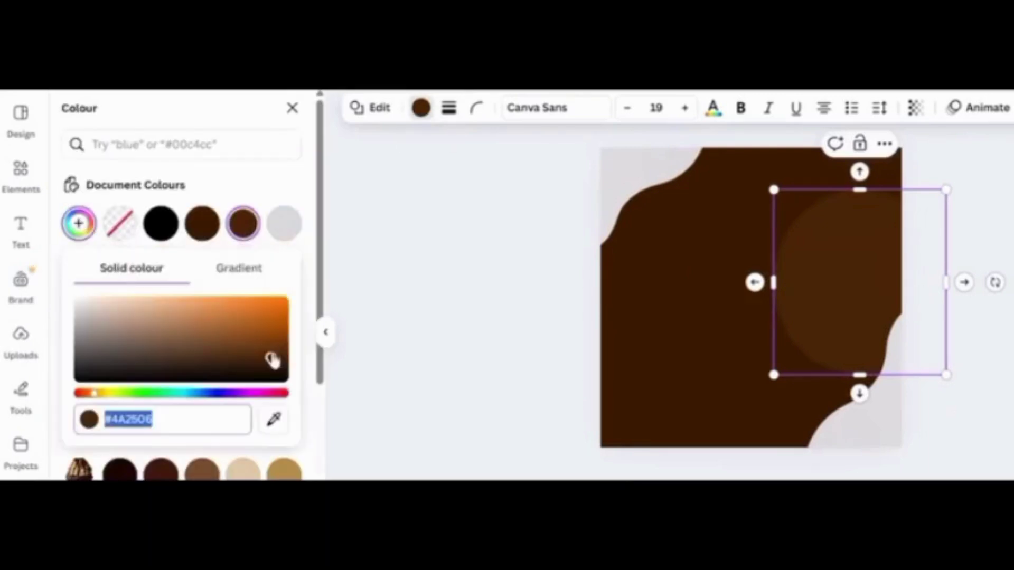
mouse_move(271, 358)
left_mouse_down()
mouse_move(269, 346)
mouse_move(260, 355)
left_mouse_up()
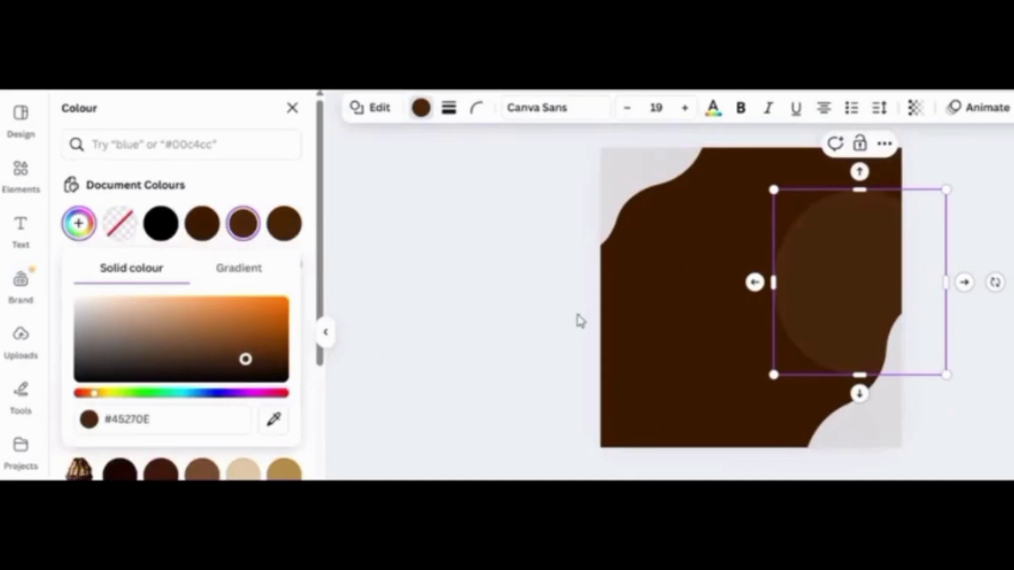
left_click(692, 308)
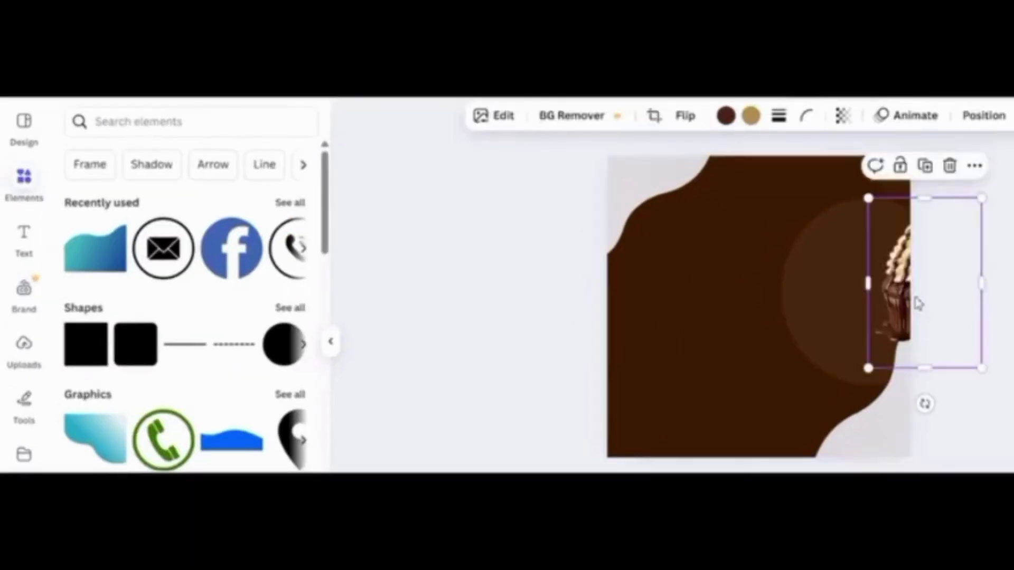
Step: Place the cupcake image over the brown circle and enlarge it slightly
left_click_drag(917, 303, 842, 308)
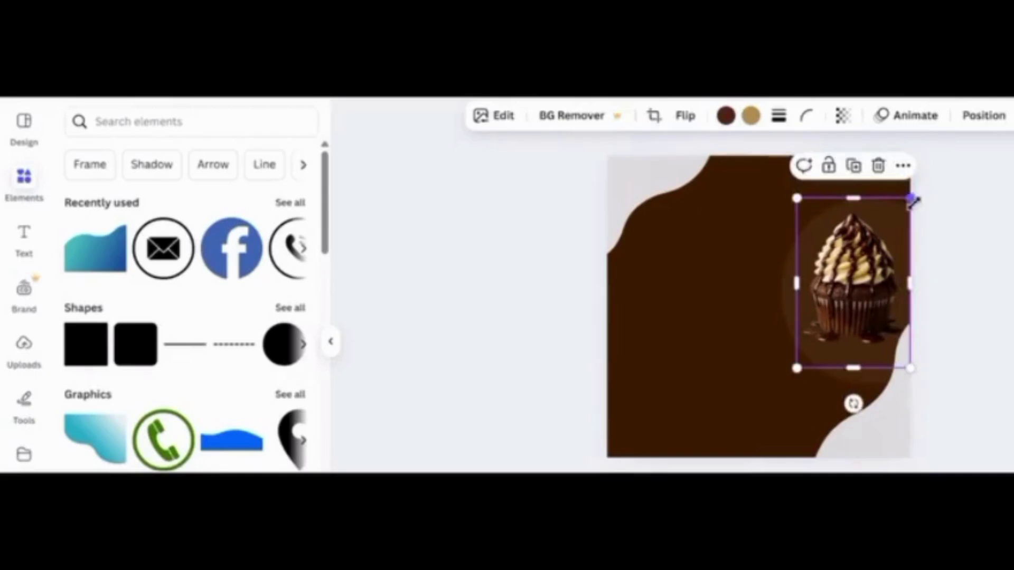
left_click_drag(912, 200, 917, 188)
left_click_drag(868, 280, 863, 288)
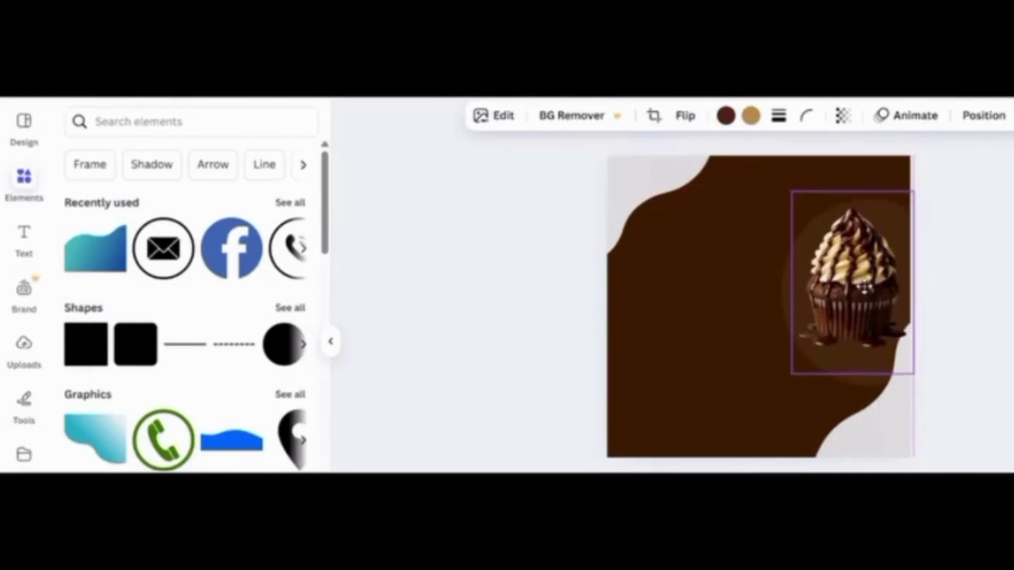
Step: Nudge the lower-right wave slightly down and move the cupcake's layer beneath it
left_click(888, 409)
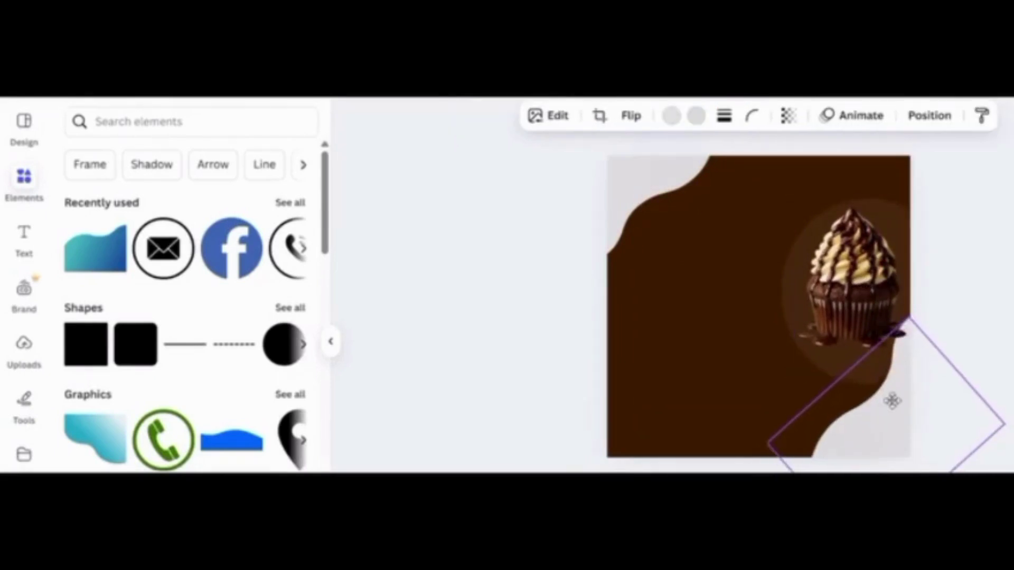
left_click_drag(892, 401, 894, 410)
left_click(930, 115)
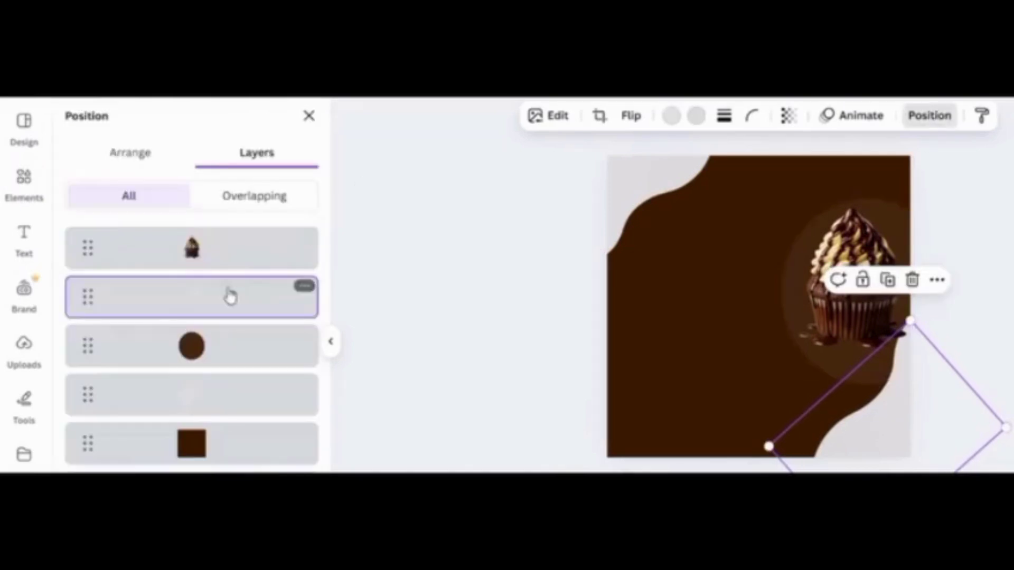
left_click_drag(249, 230, 221, 323)
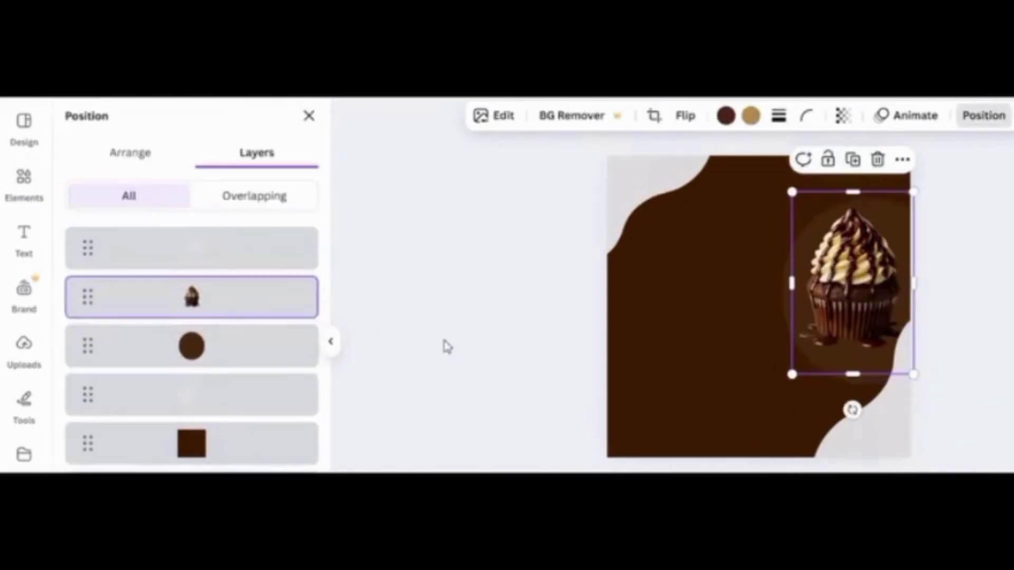
left_click(443, 347)
Step: Add a text box reading "YUMM!" to the page
left_click(625, 334)
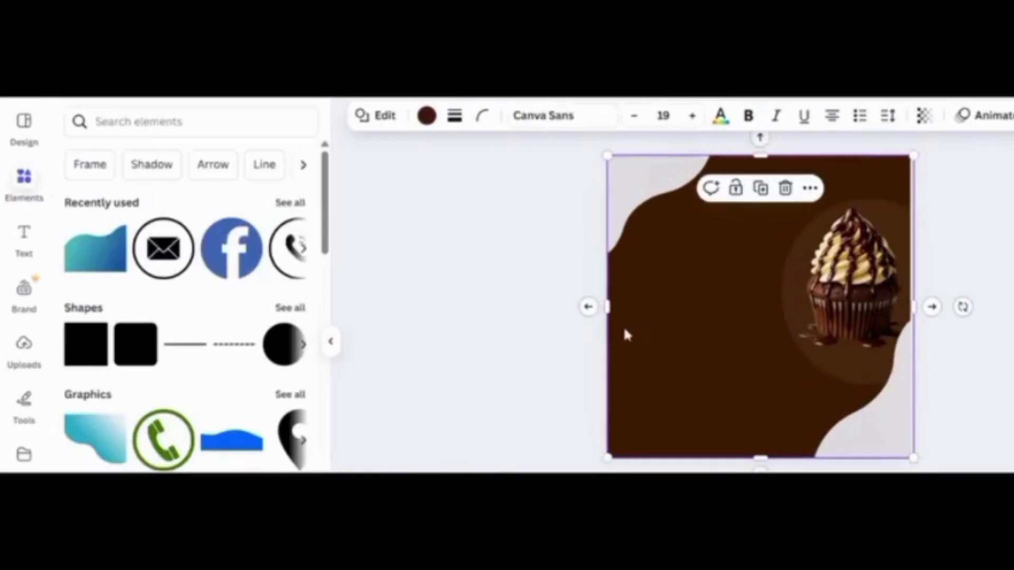
left_click(24, 237)
left_click(211, 166)
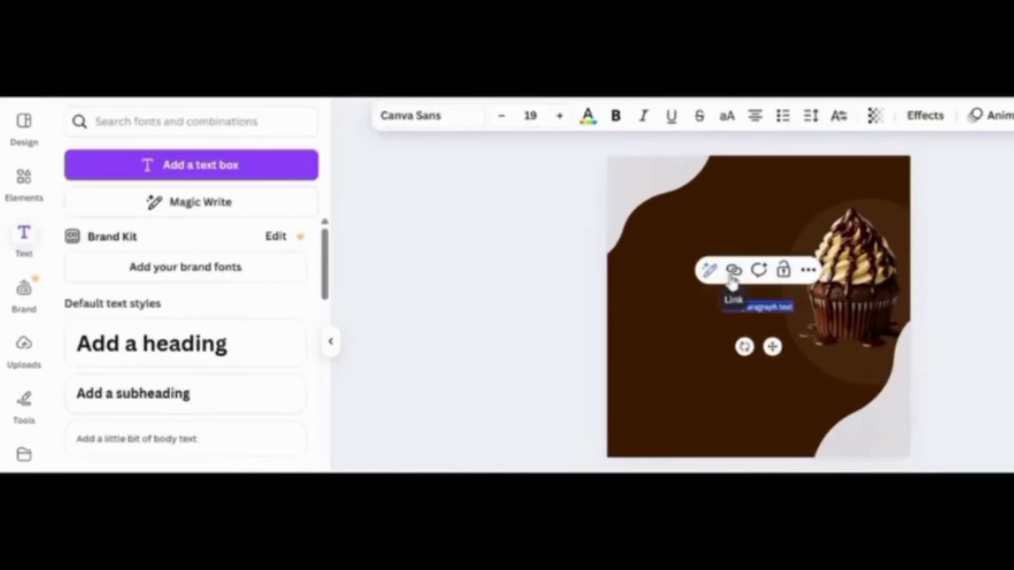
key("BackSpace")
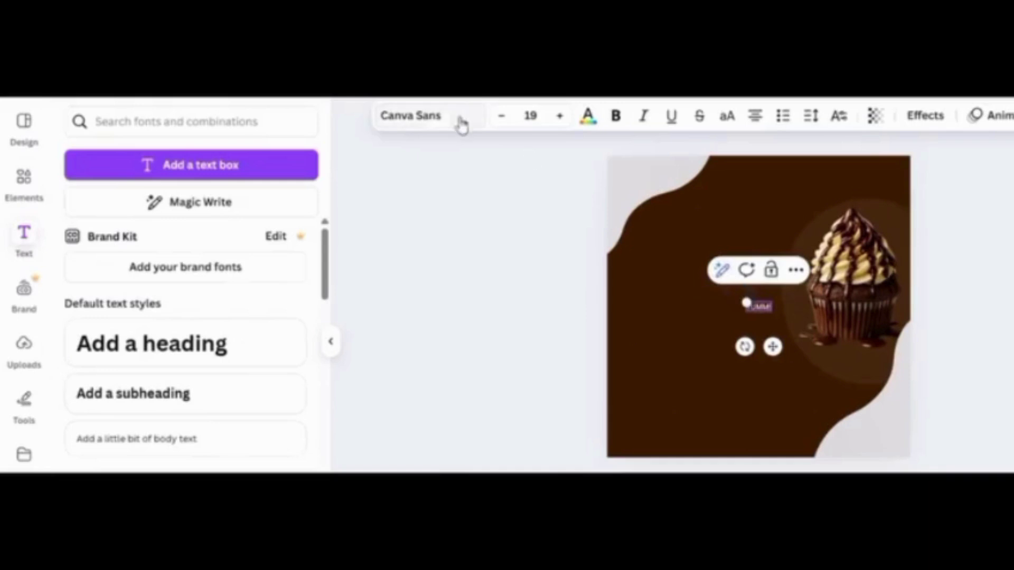
Step: Set the "YUMM!" text to the Cooper BT font at size 97
left_click(462, 125)
left_click(145, 189)
type("coo")
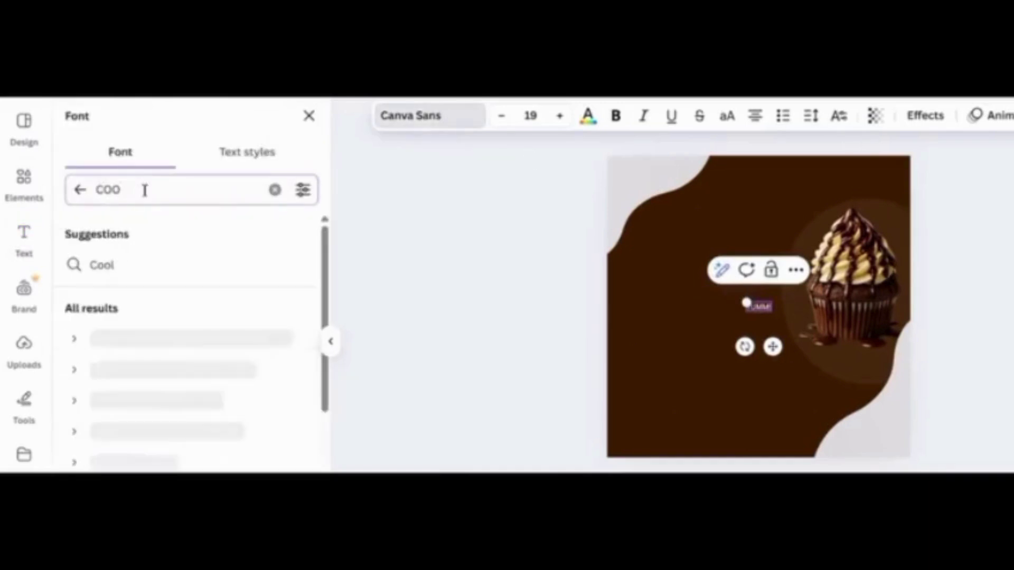
left_click(152, 342)
left_click(530, 115)
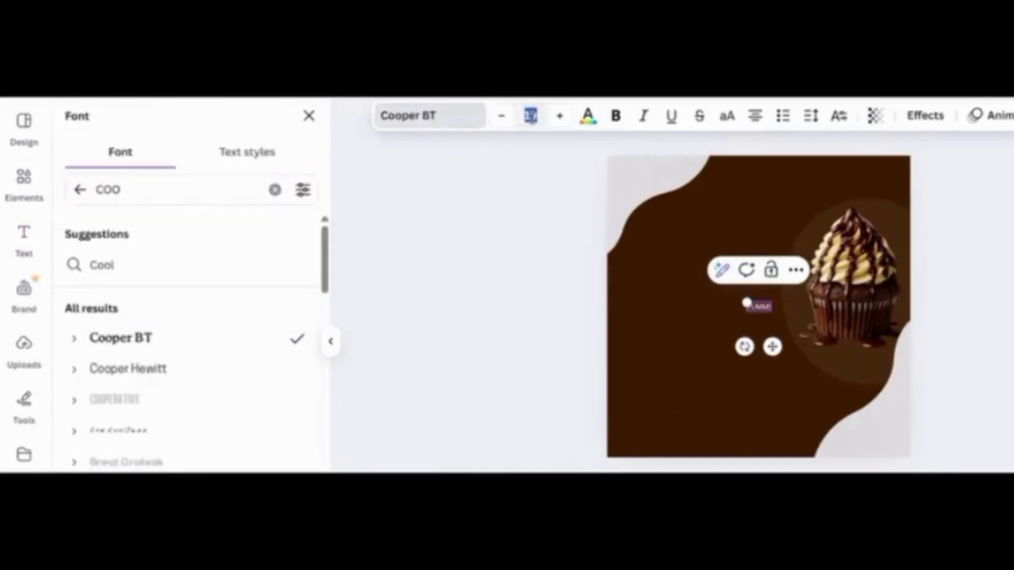
type("97")
key("Return")
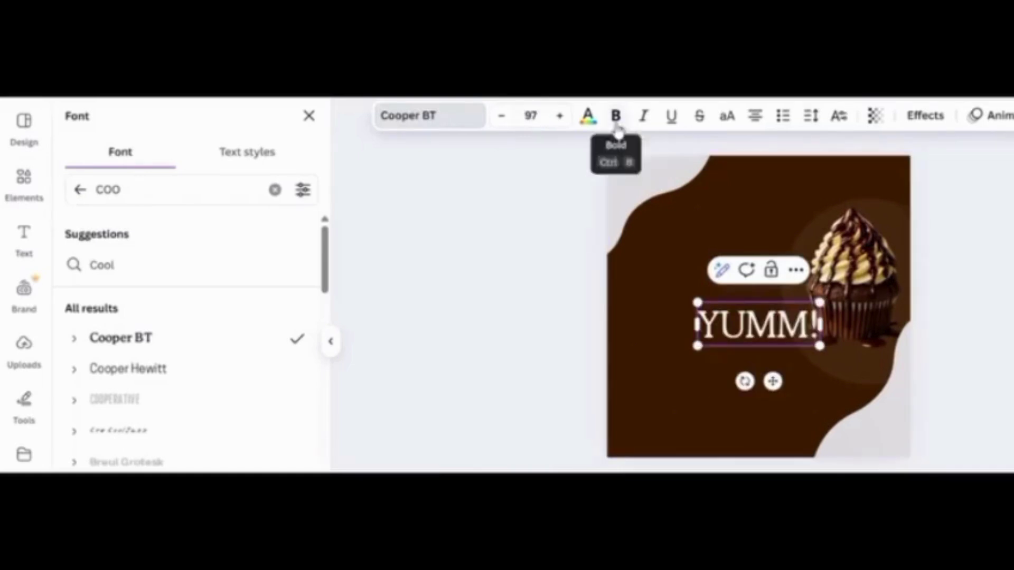
Step: Make the "YUMM!" text bold and italic and move it to the upper part of the page beside the wave
key("ctrl+a")
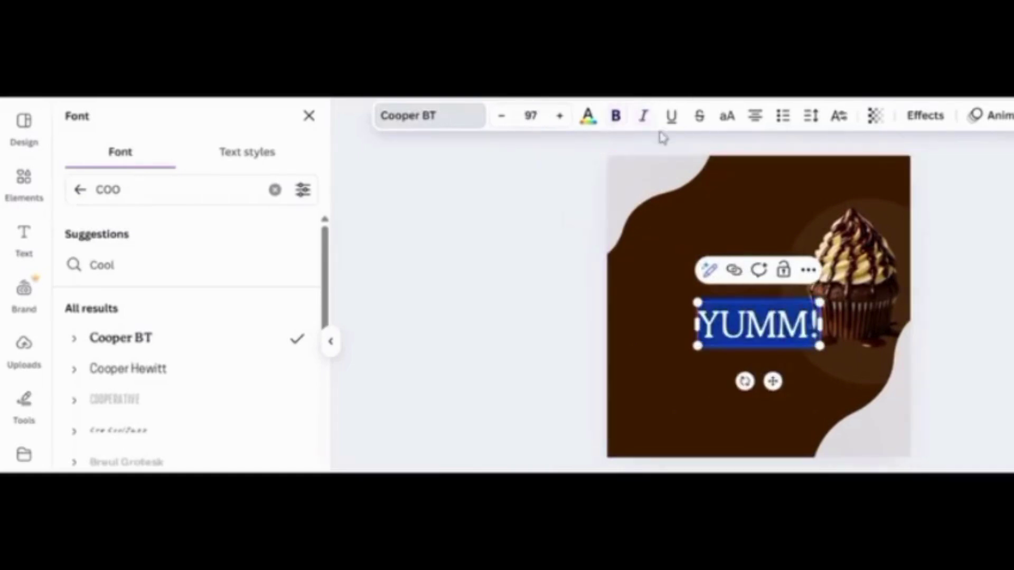
left_click(615, 116)
left_click(642, 117)
left_click(701, 375)
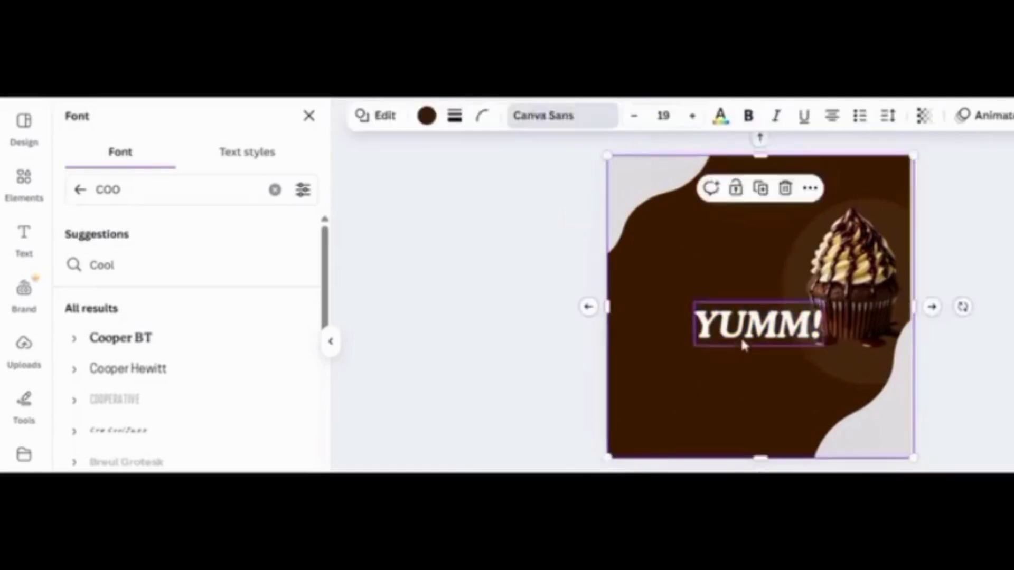
left_click_drag(740, 336, 704, 235)
Step: Duplicate the "YUMM!" text, place the copy just below it and change its wording to "BAKERY"
double_click(705, 235)
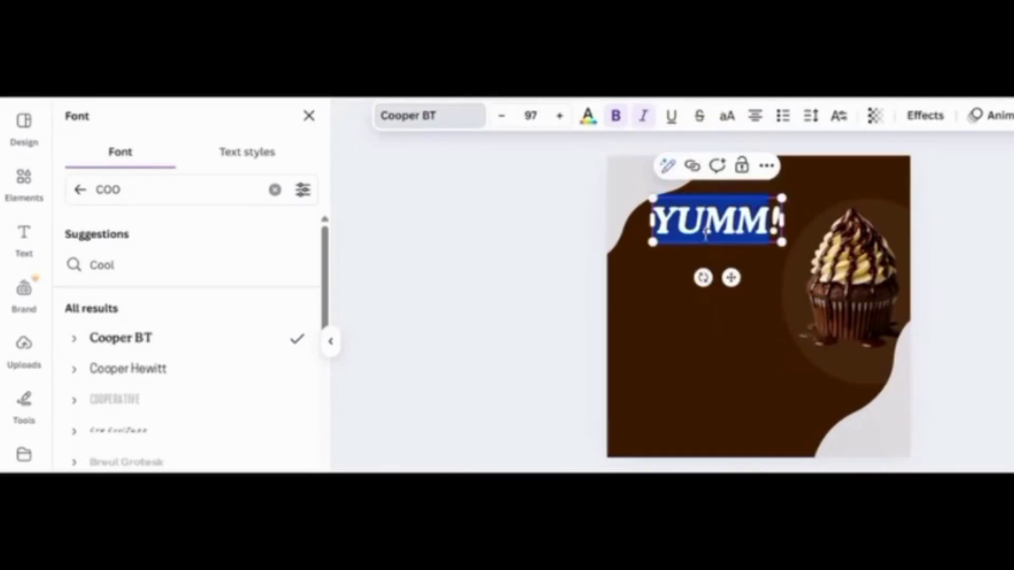
left_click(766, 166)
left_click(810, 308)
left_click_drag(718, 222, 717, 263)
double_click(716, 263)
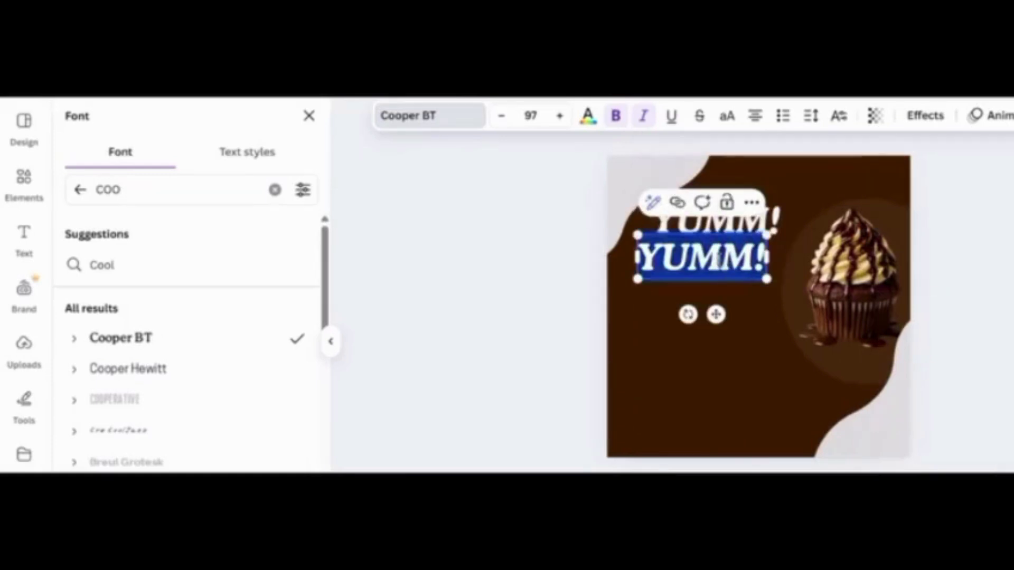
type("BAKERY")
left_click(656, 299)
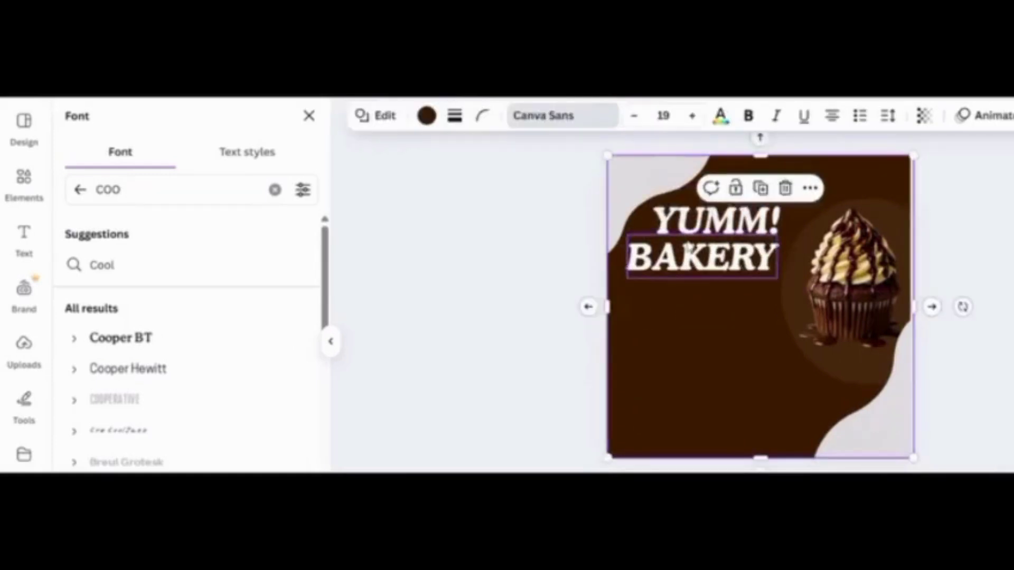
Step: Colour the "BAKERY" text with the orange document colour
left_click(689, 247)
left_click(685, 258)
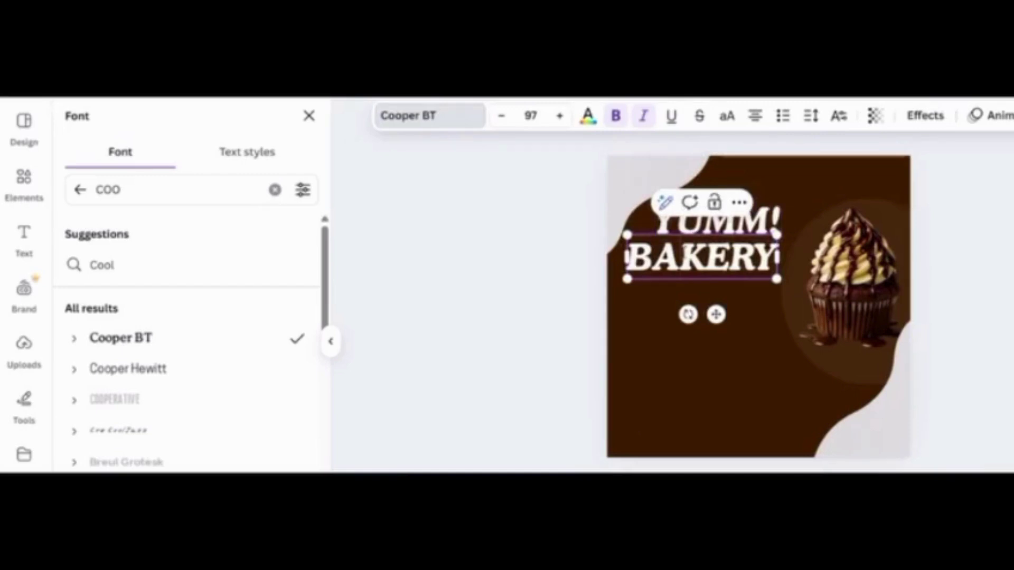
left_click(654, 293)
left_click(686, 257)
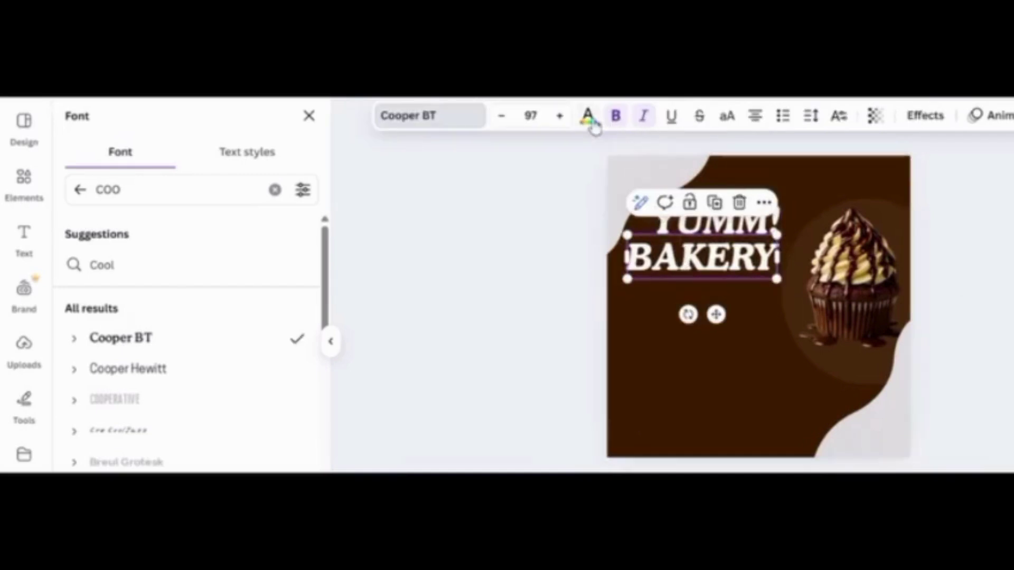
left_click(588, 116)
left_click(164, 272)
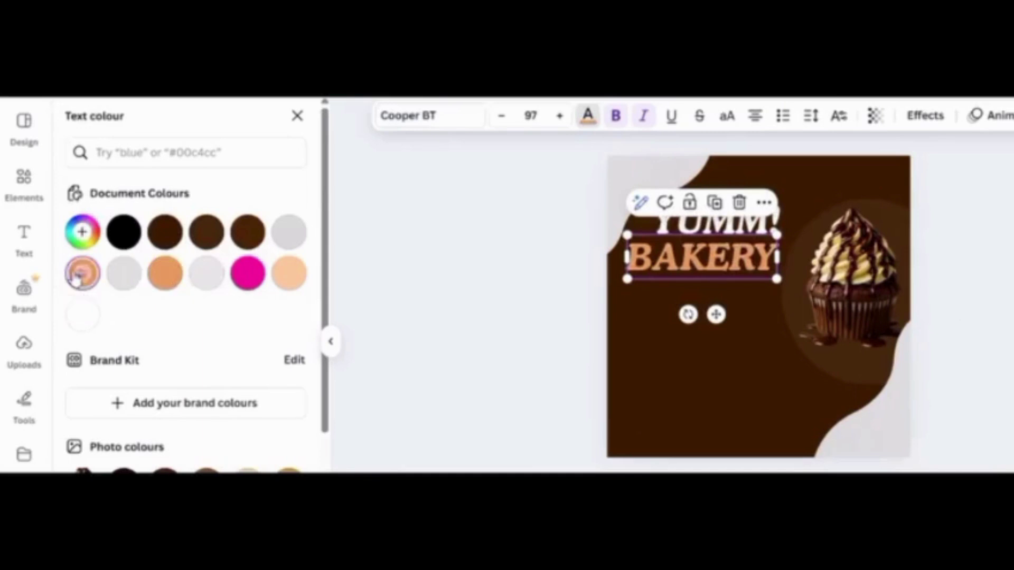
left_click(651, 316)
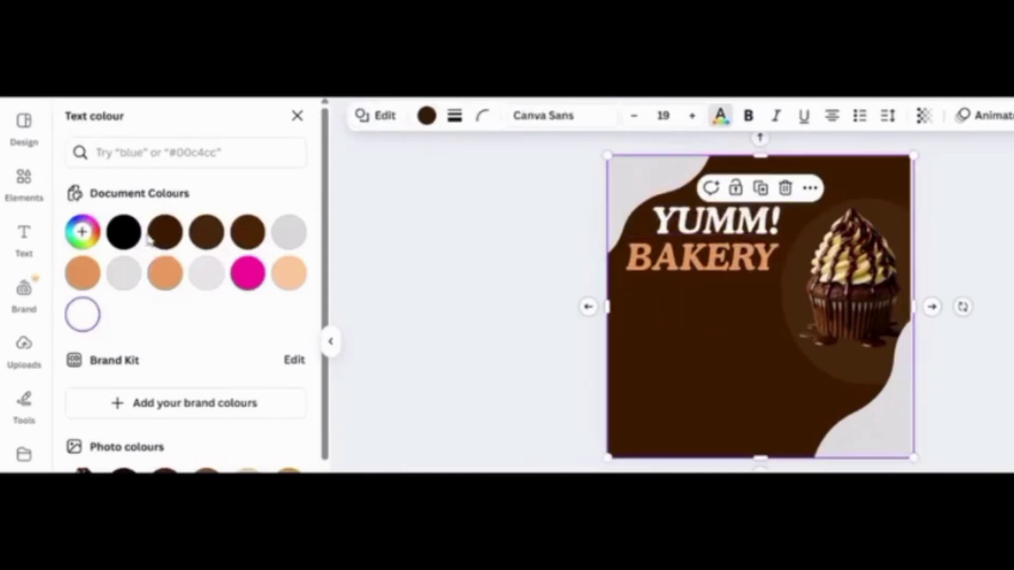
Step: Add the splash graphic from the recently used elements, shrink and rotate it, and place it at the upper end of "YUMM!"
left_click(24, 187)
left_click(289, 202)
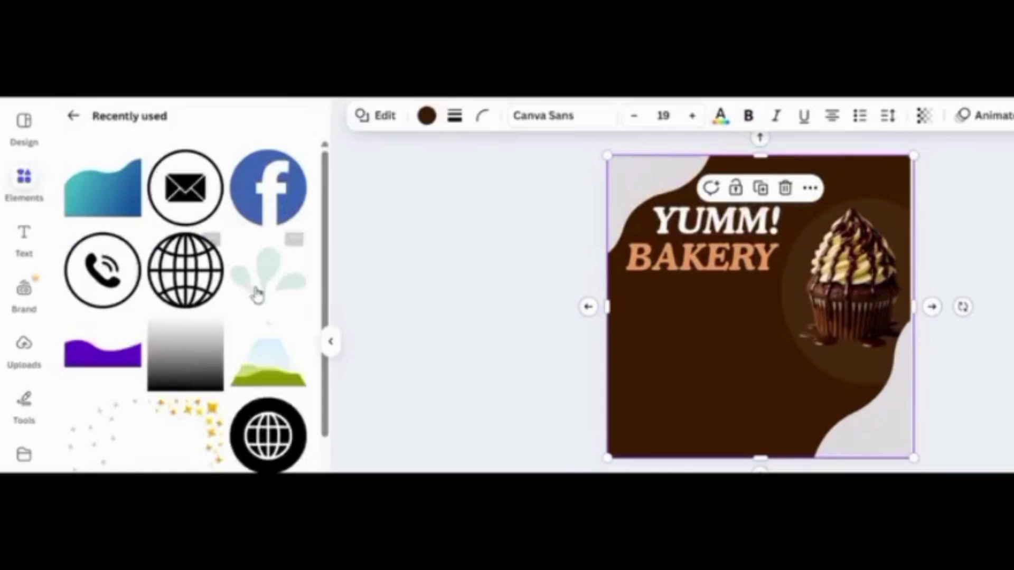
left_click(257, 294)
left_click_drag(745, 350, 704, 343)
left_click_drag(758, 306, 790, 200)
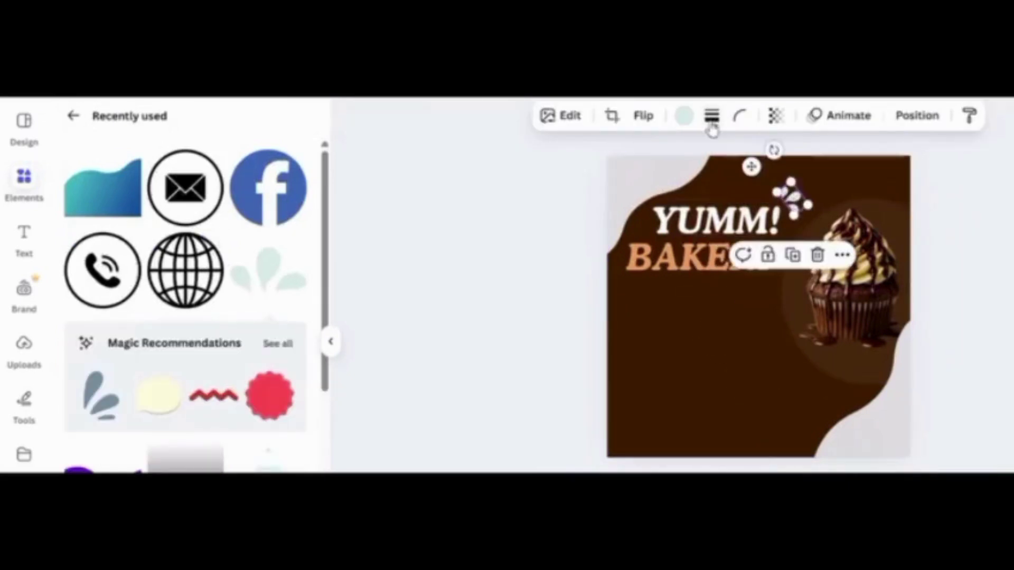
Step: Colour the splash graphic with the light peach document colour
left_click(684, 115)
left_click(83, 315)
left_click(656, 351)
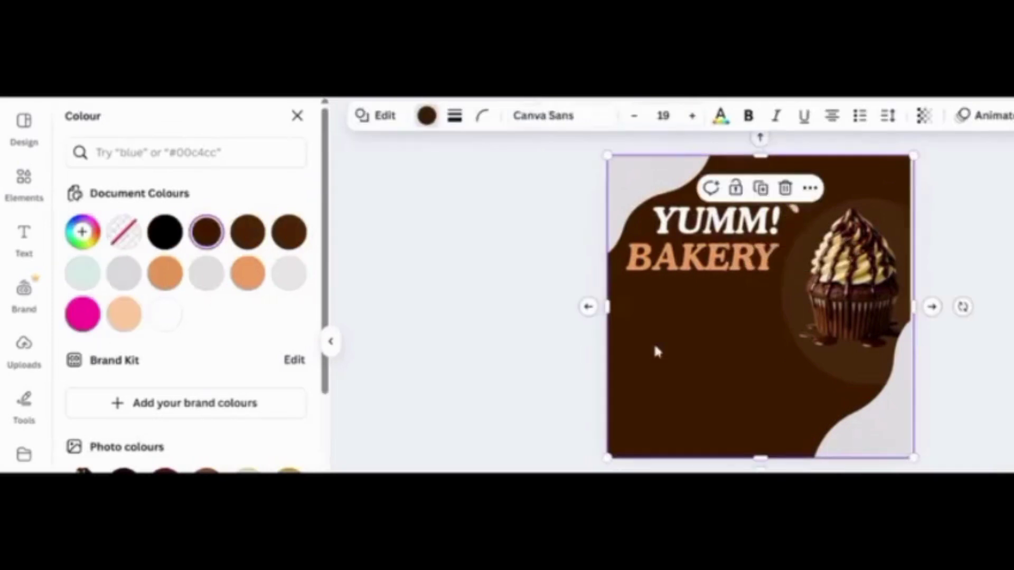
Step: Add a text box reading "try"
left_click(24, 235)
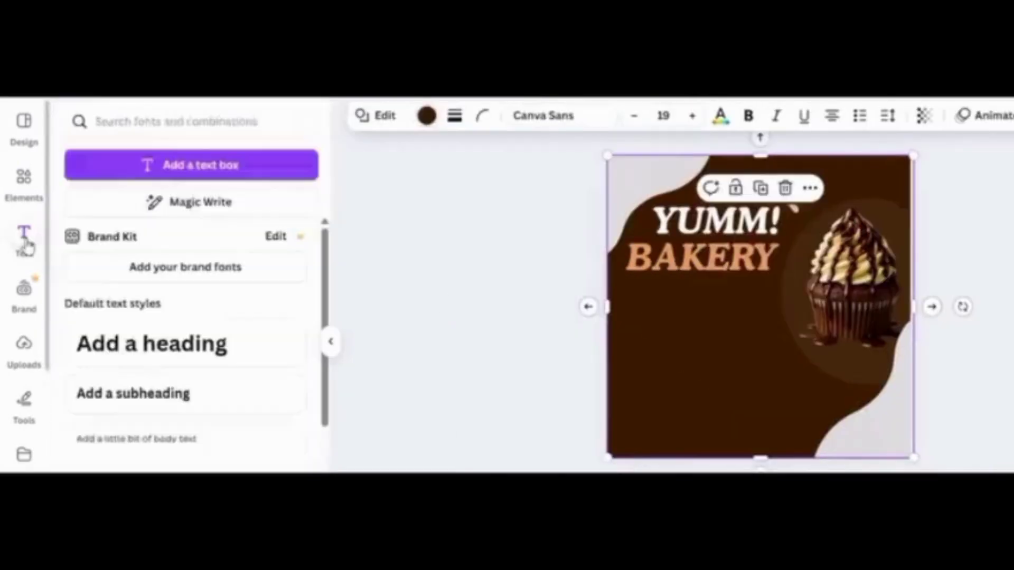
left_click(199, 166)
key("BackSpace")
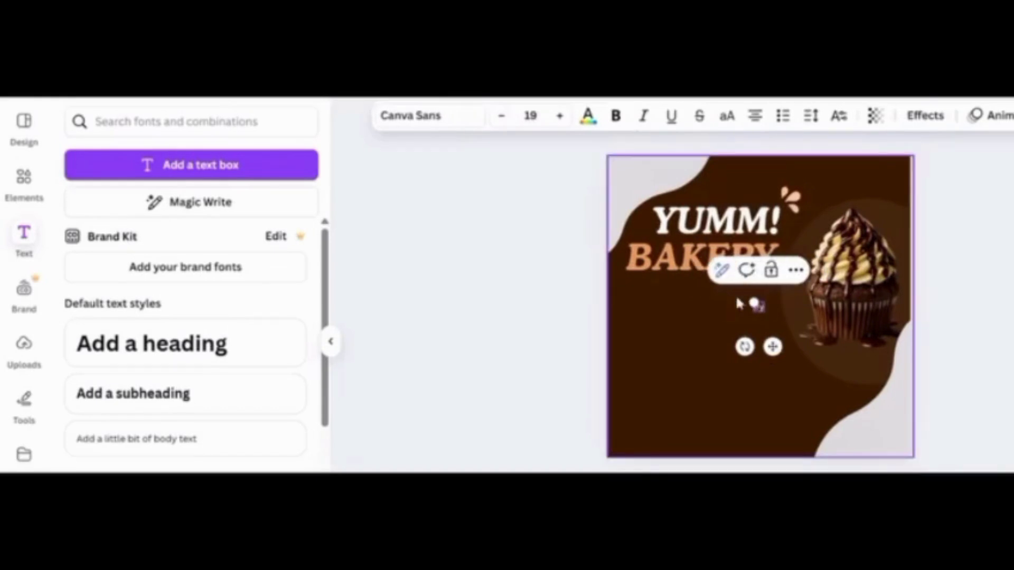
Step: Set the "try" text to the Sugar Pie font at size 88
left_click(446, 124)
type("COO")
left_click(274, 190)
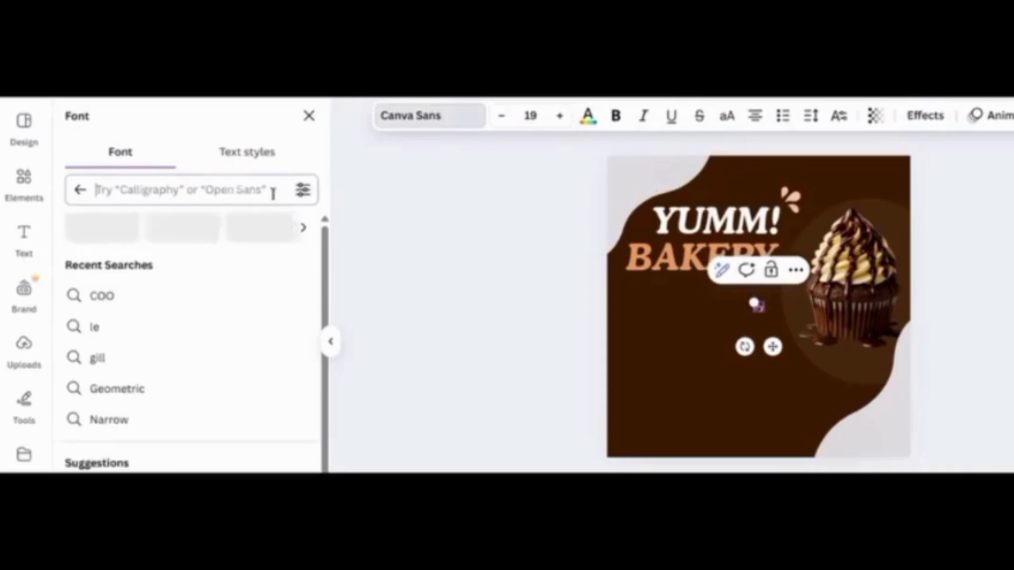
left_click(184, 190)
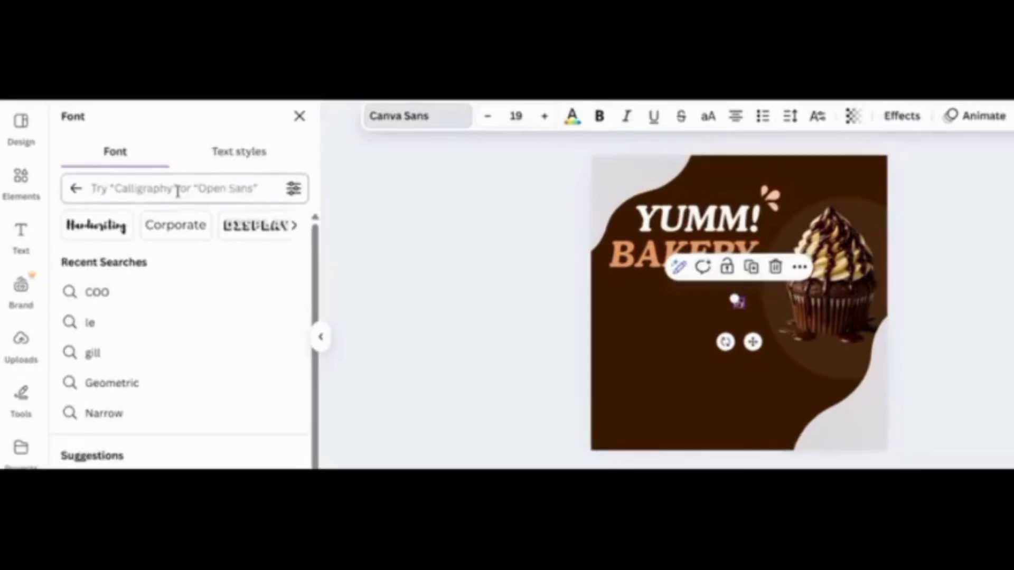
type("sugar")
left_click(149, 327)
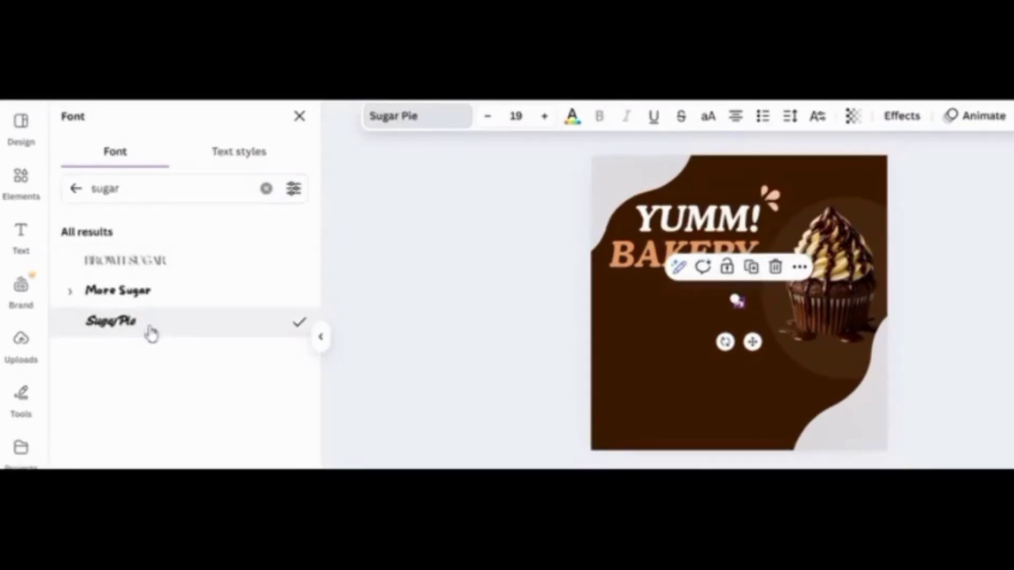
left_click(527, 116)
type("88")
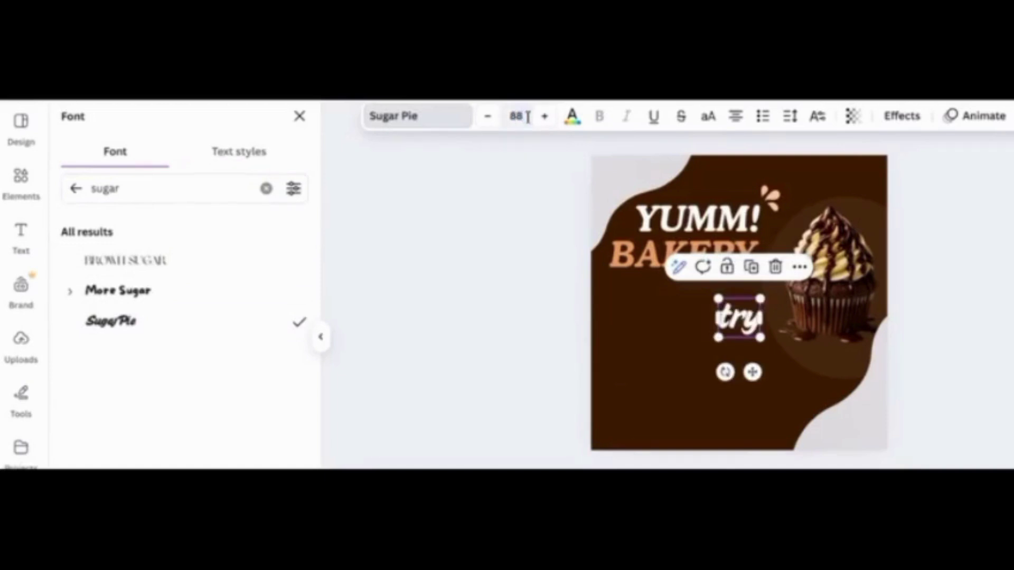
Step: Give the "try" text an Outline effect with thickness 200 in the orange document colour
left_click(901, 116)
left_click(265, 323)
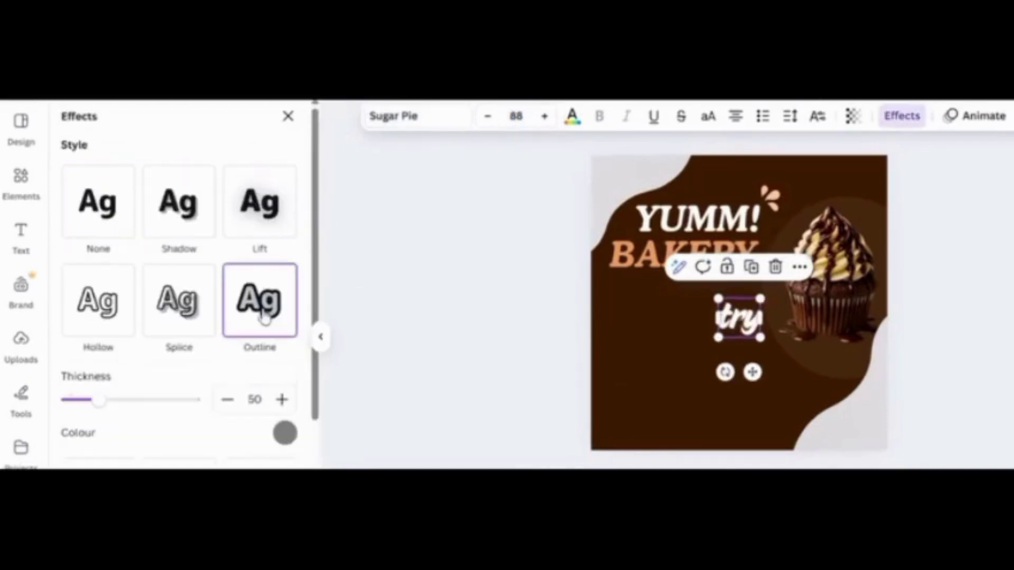
left_click_drag(103, 406, 201, 404)
left_click(284, 433)
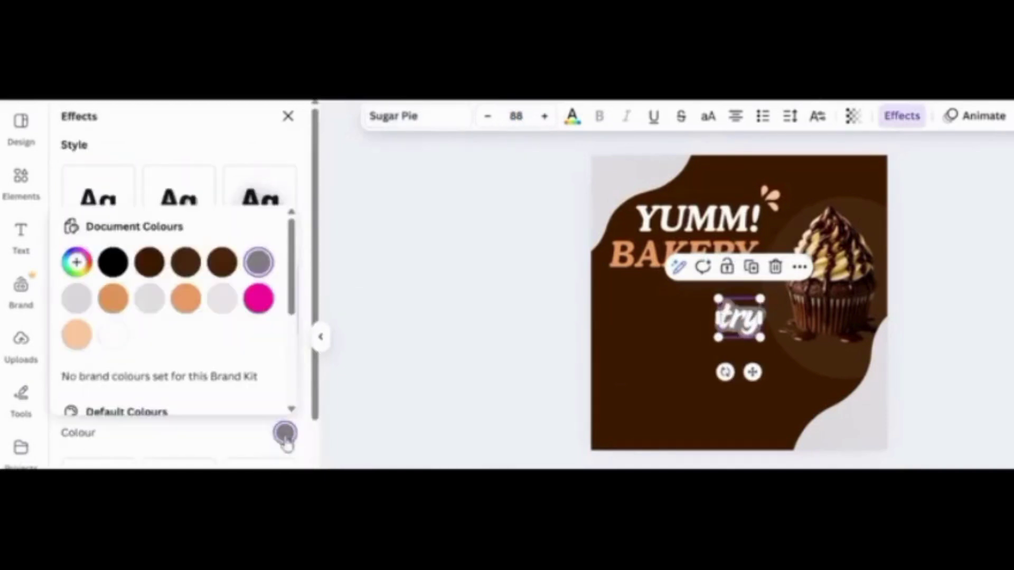
left_click(77, 335)
left_click(185, 299)
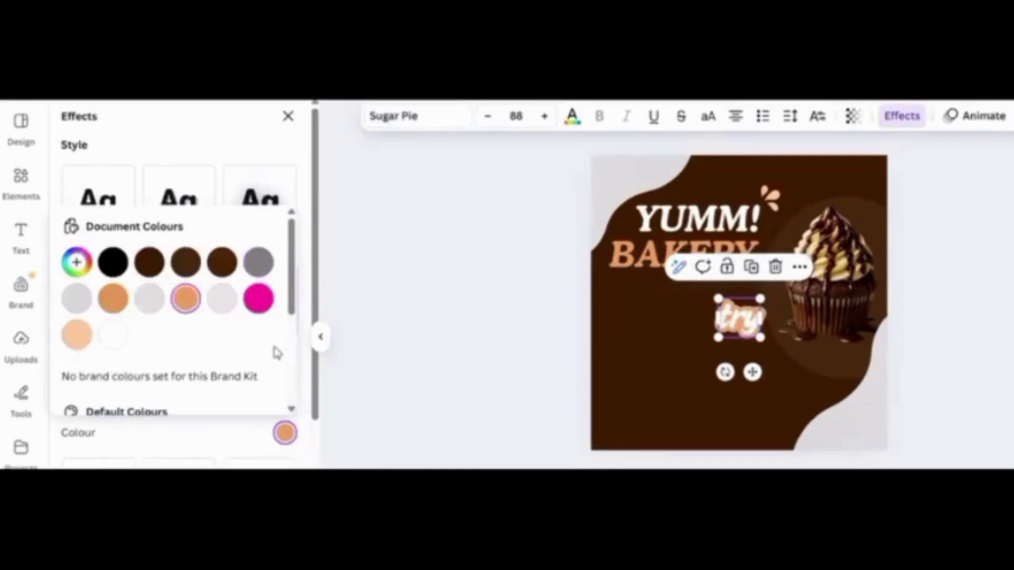
Step: Place the "try" text under "BAKERY" at size 86 and add a copy just below it reading "me!"
left_click_drag(752, 372, 692, 361)
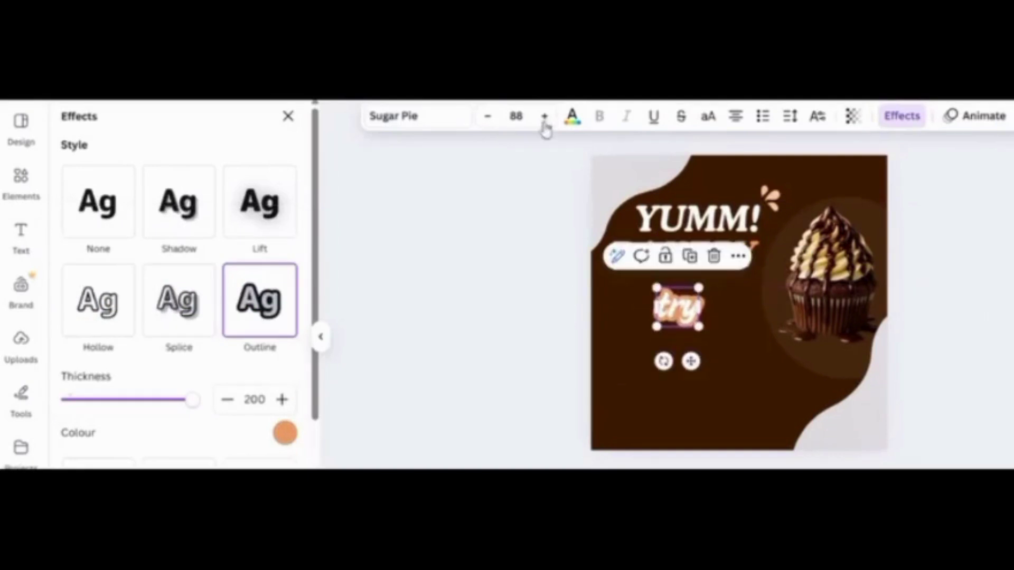
left_click(488, 118)
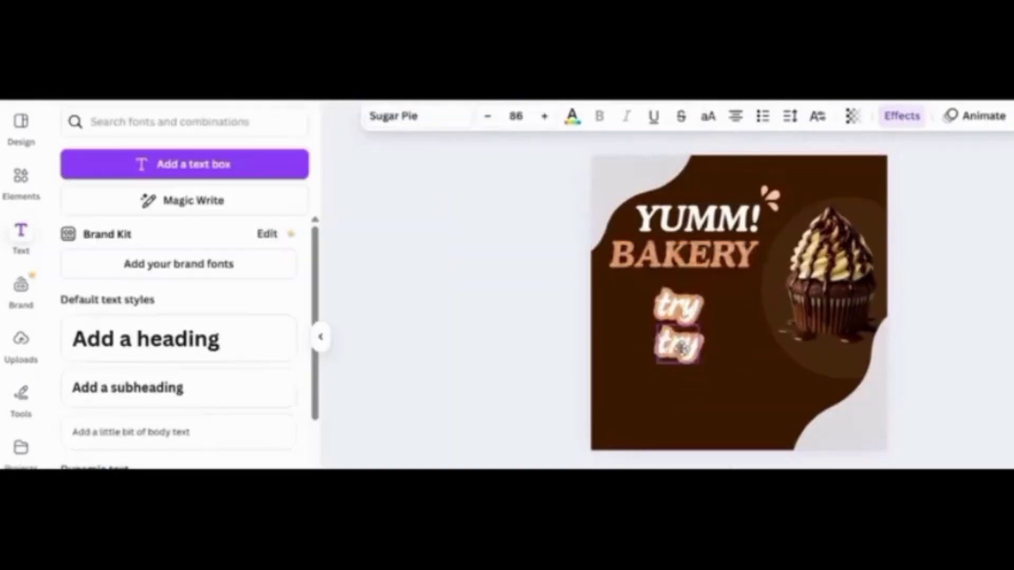
left_click(681, 349)
left_click(681, 345)
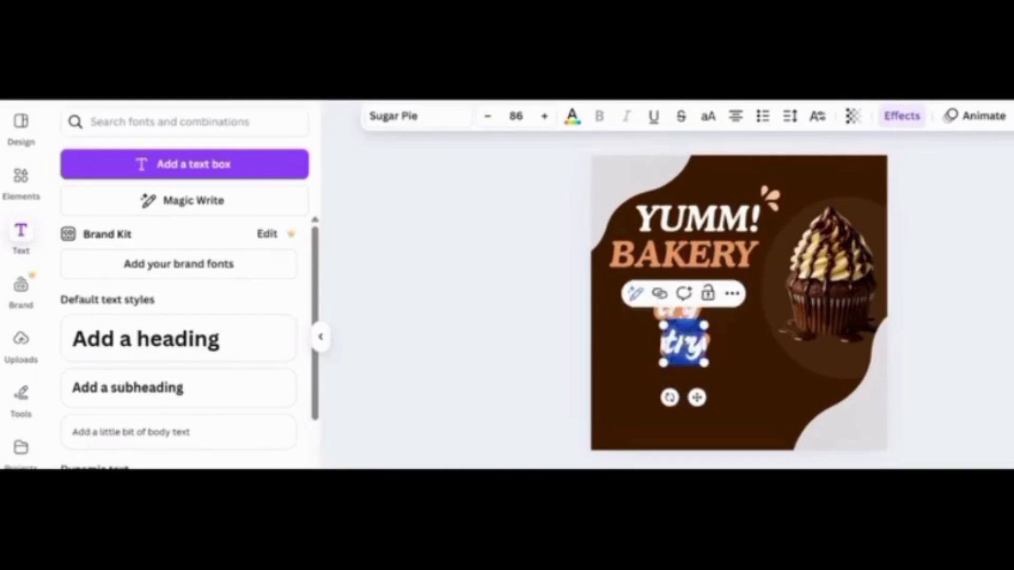
type("me")
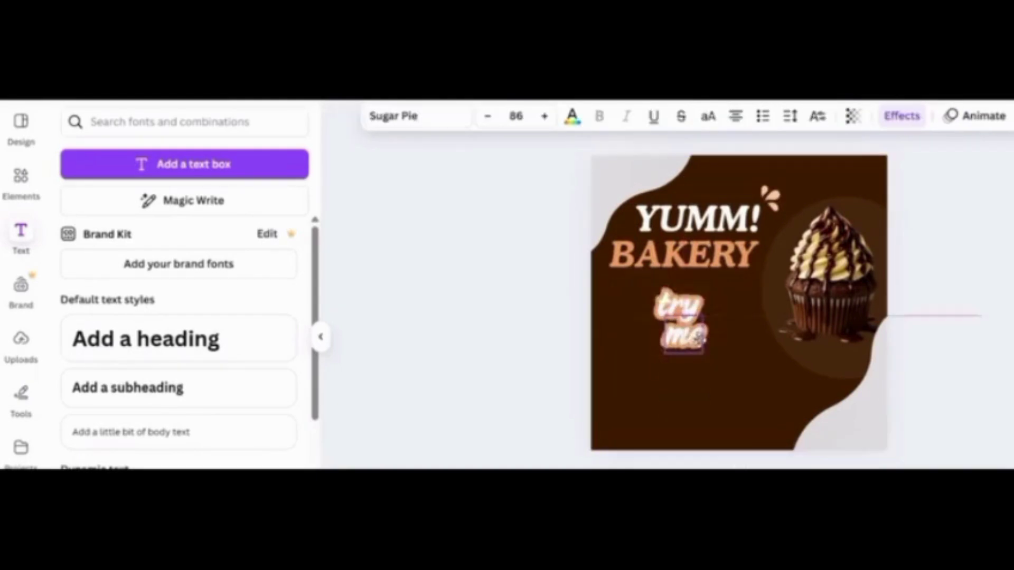
left_click_drag(696, 346, 698, 337)
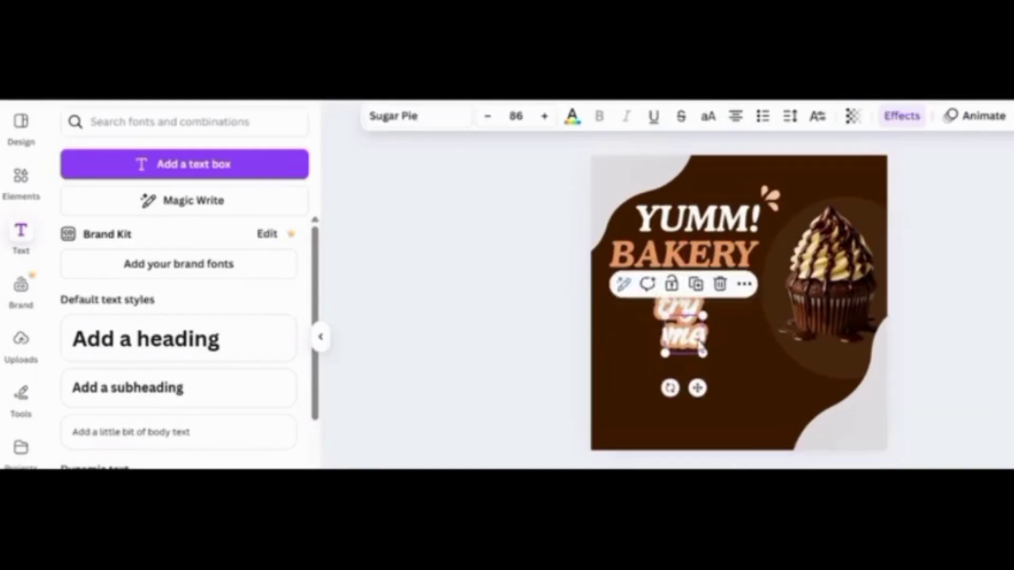
left_click(634, 342)
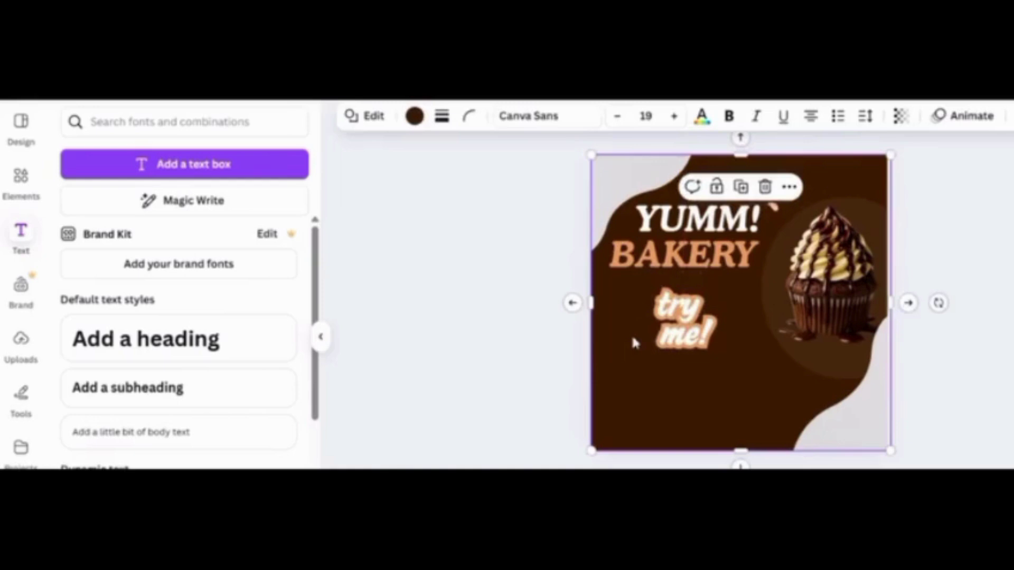
Step: Add a text box reading "Indulging" in the Moontime font
left_click(201, 168)
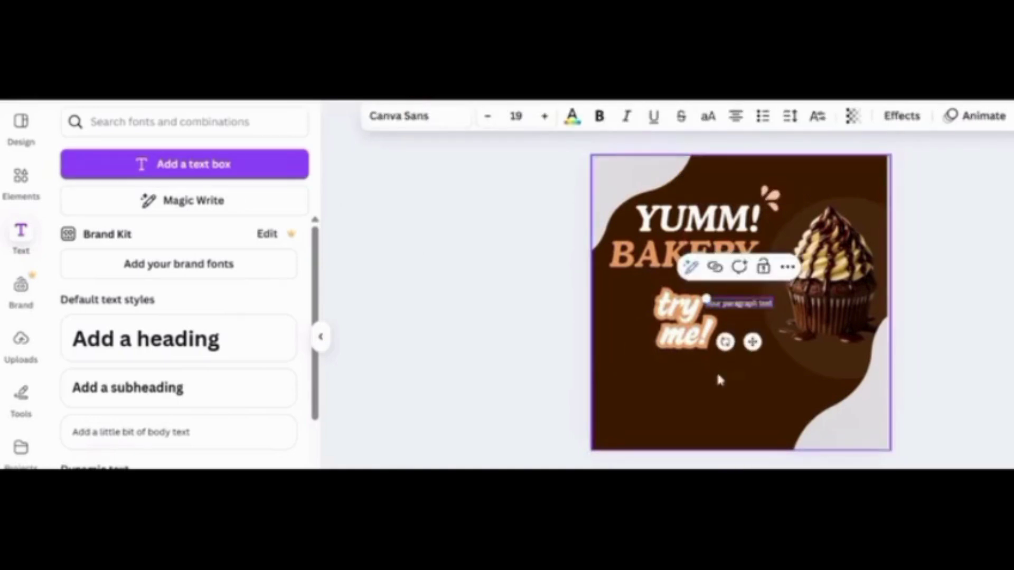
key("BackSpace")
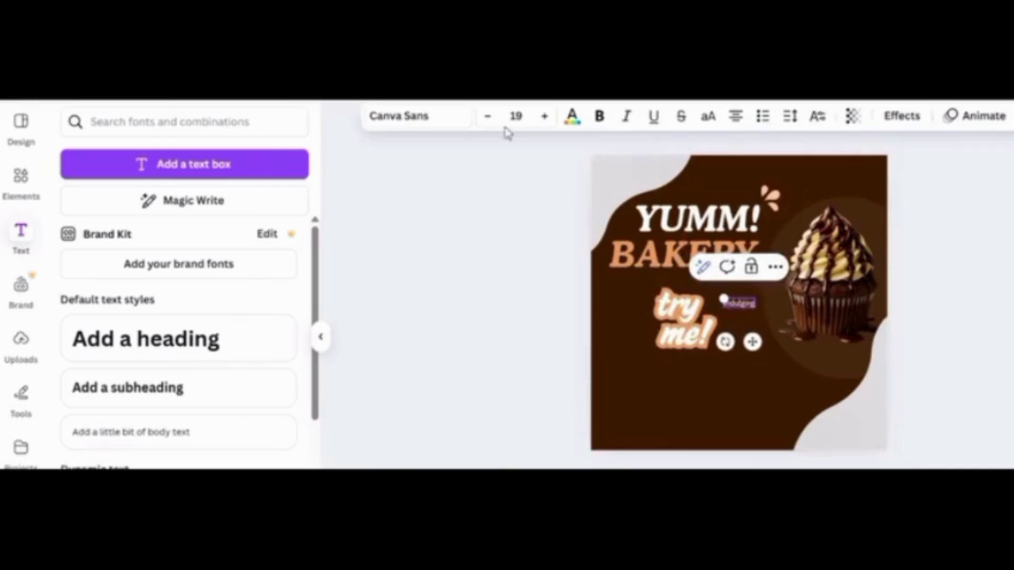
left_click(417, 116)
type("sugar")
left_click(266, 191)
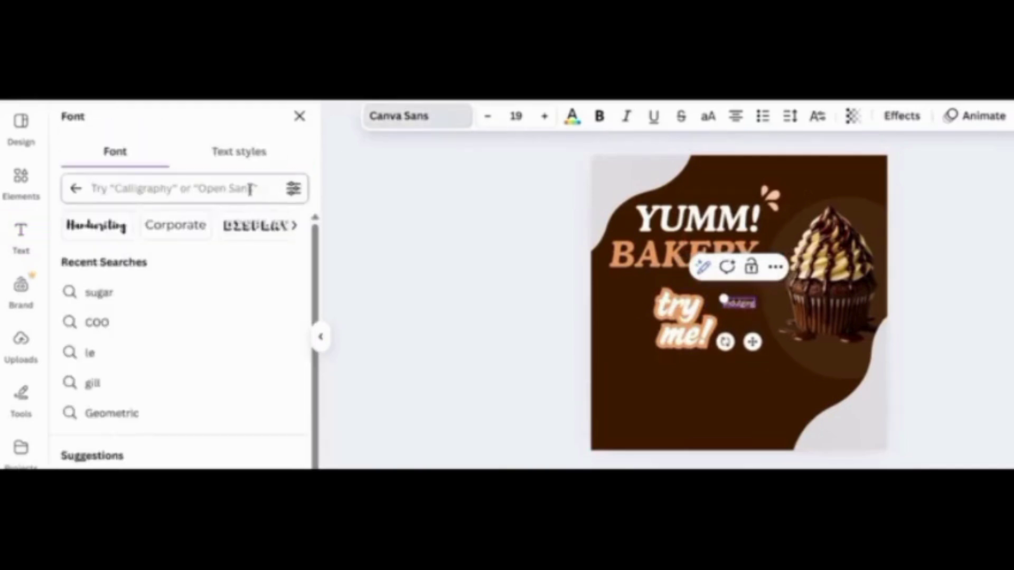
type("moonti")
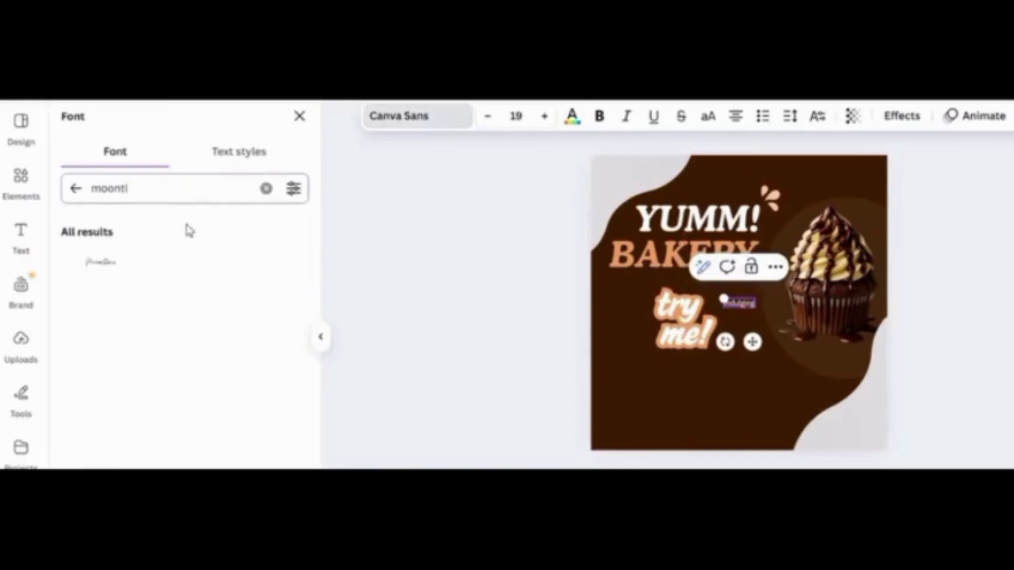
left_click(156, 266)
Step: Set the "Indulging" text to size 57 and move it below "try me!" near the page's left edge
left_click(516, 115)
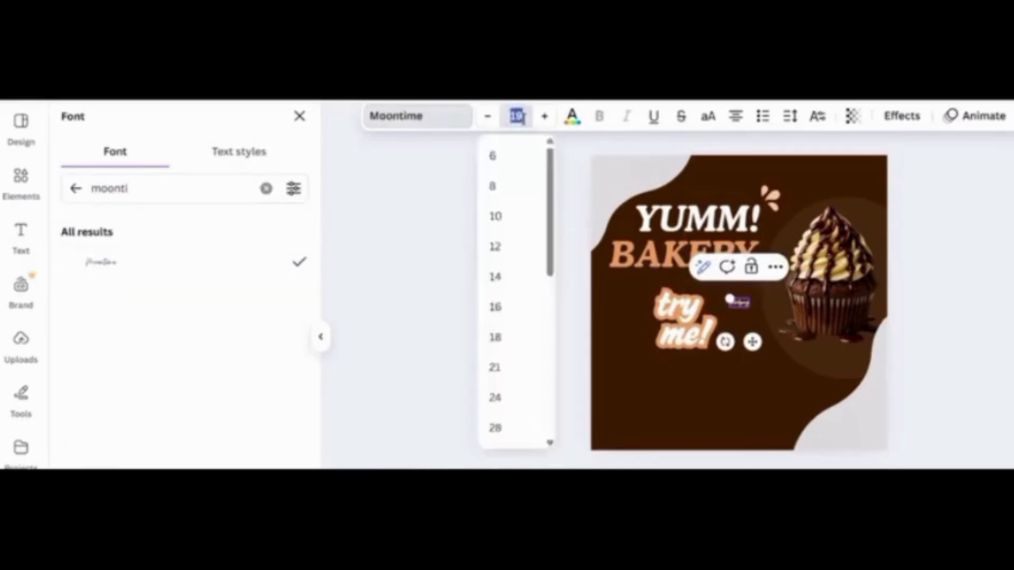
type("60")
left_click_drag(752, 360, 649, 414)
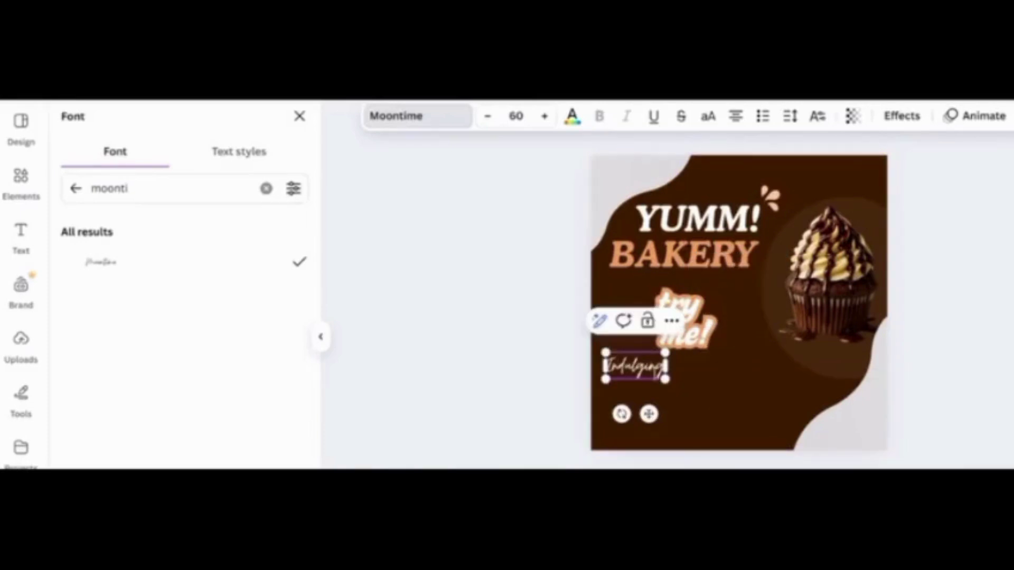
left_click(488, 116)
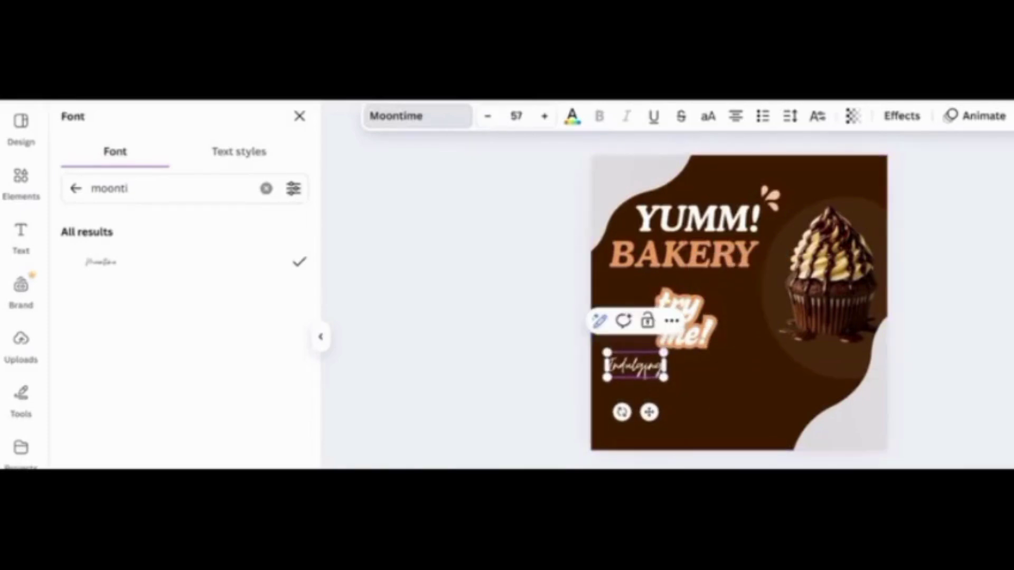
Step: Duplicate "Indulging" directly below it and reword the copy as "in the delightful sweetness of this cupcake" in salmon at size 61
left_click(672, 321)
left_click(758, 167)
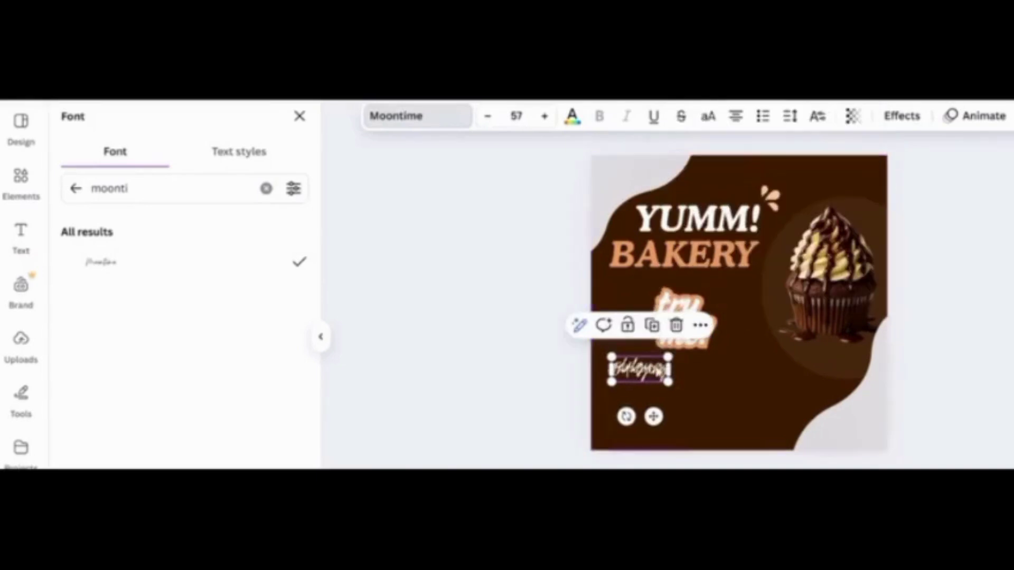
double_click(632, 382)
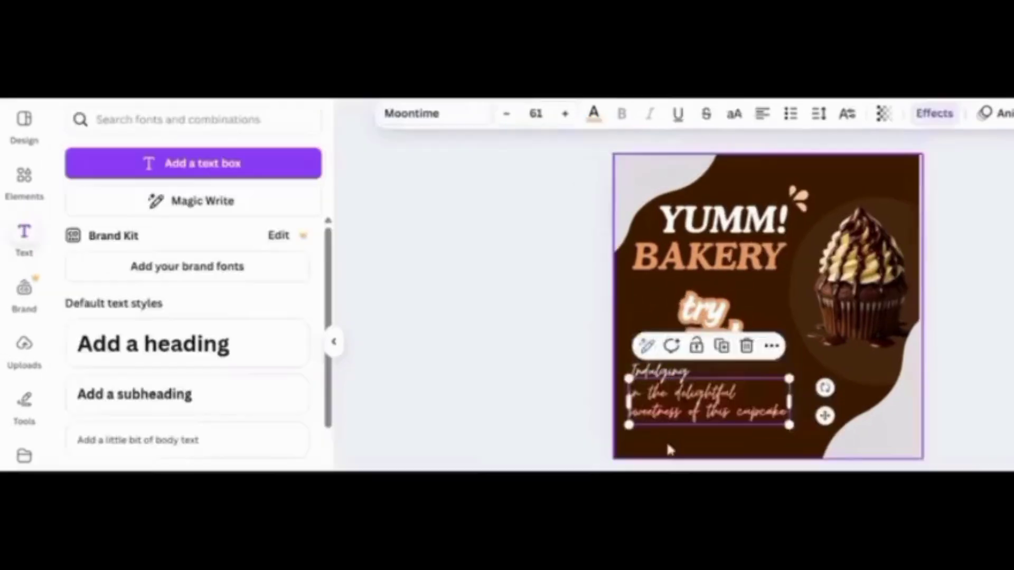
left_click(670, 447)
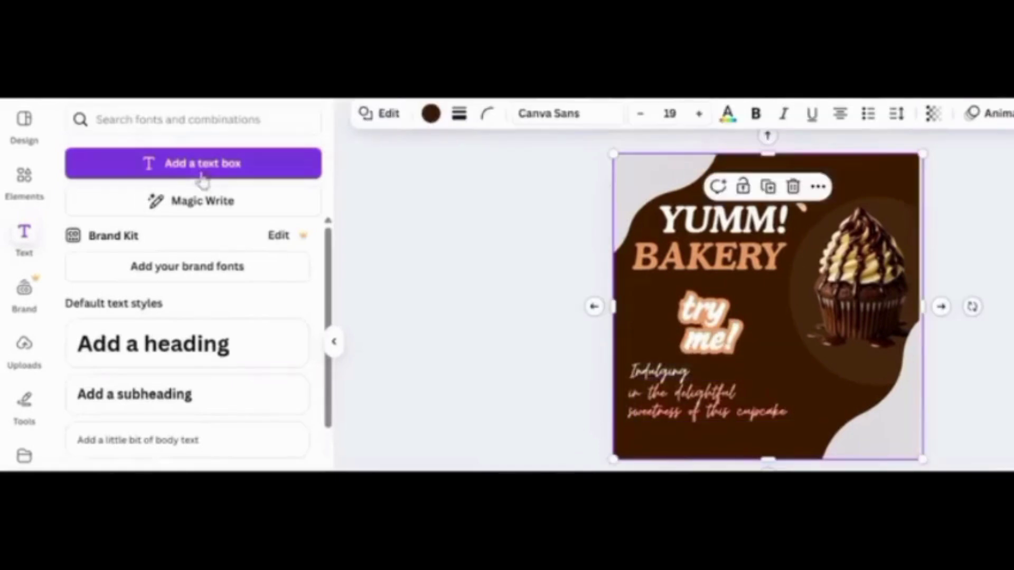
left_click(221, 441)
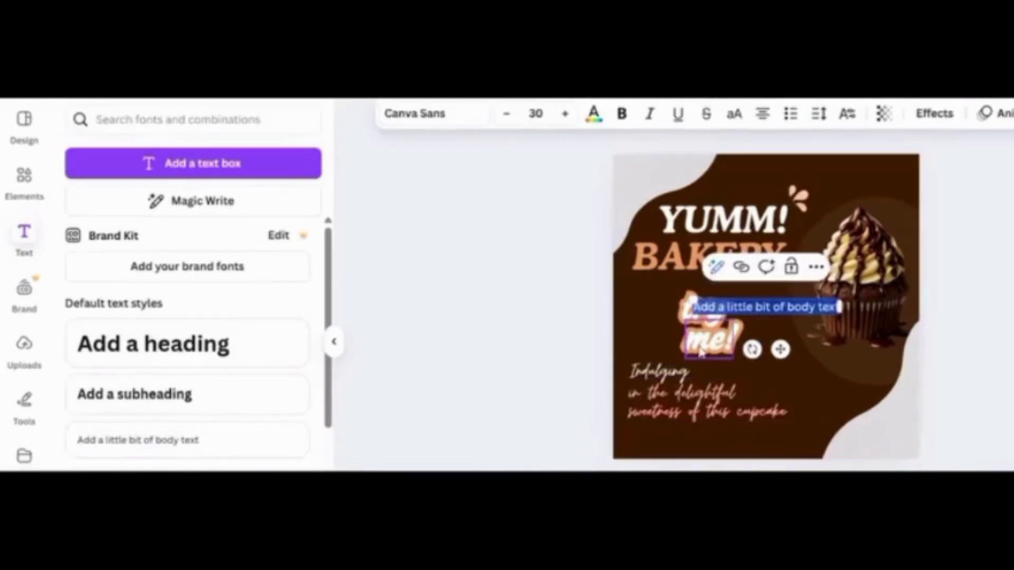
type("www.foodshop.com")
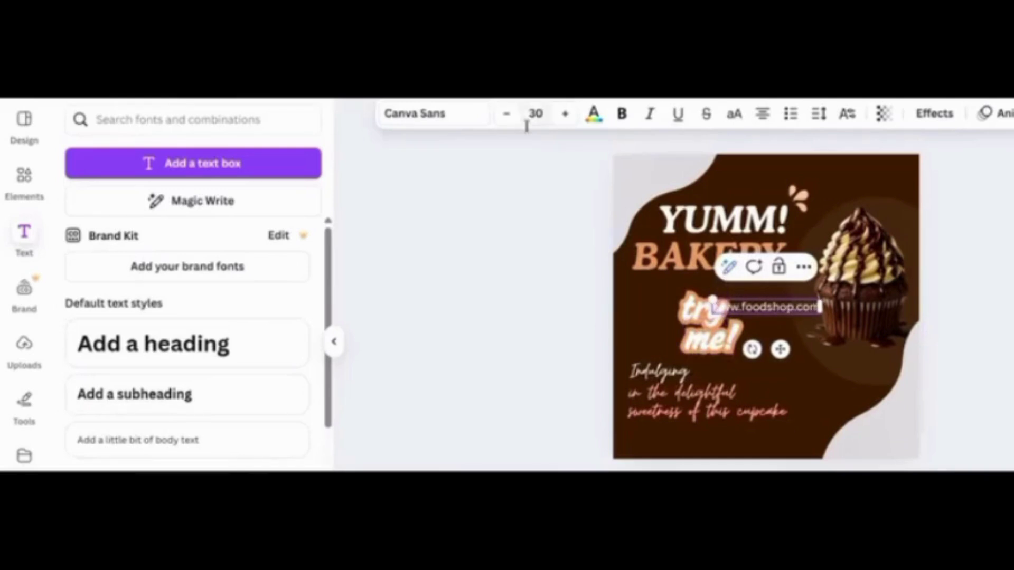
left_click(506, 114)
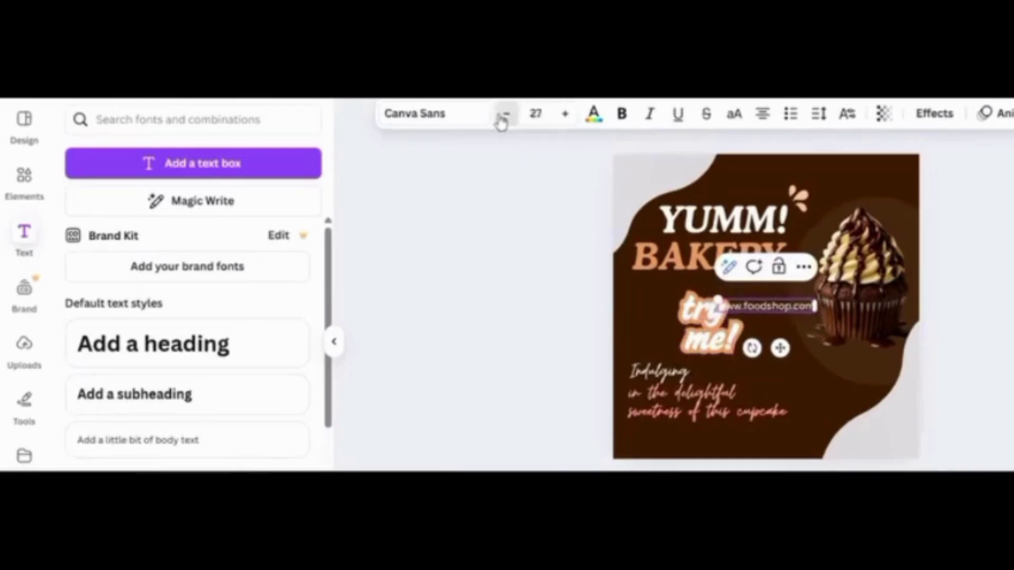
left_click(505, 113)
Step: Move the website text to the foot of the page, below the cupcake tagline
left_click(644, 312)
left_click(780, 310)
left_click_drag(782, 310, 700, 448)
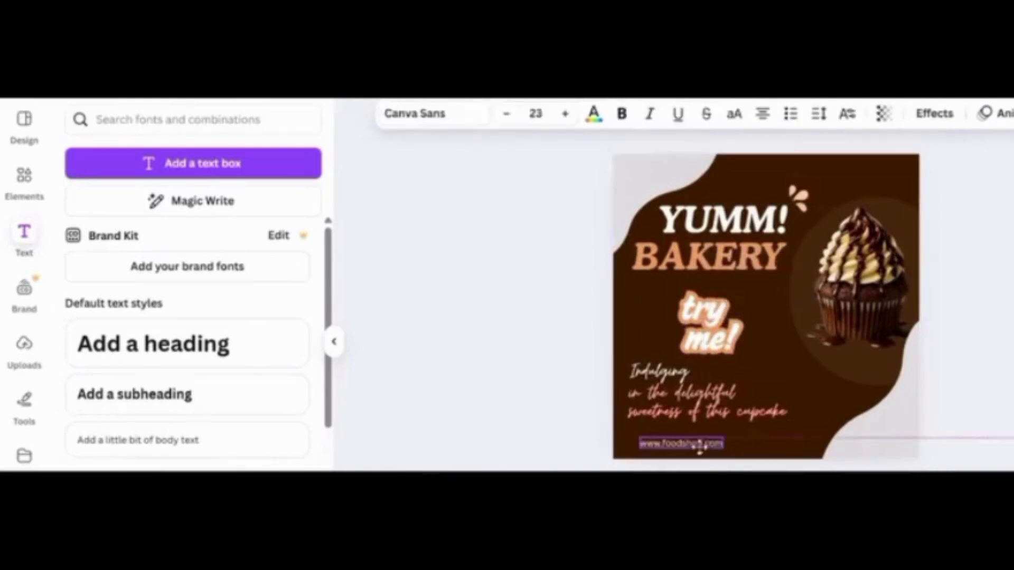
left_click(13, 189)
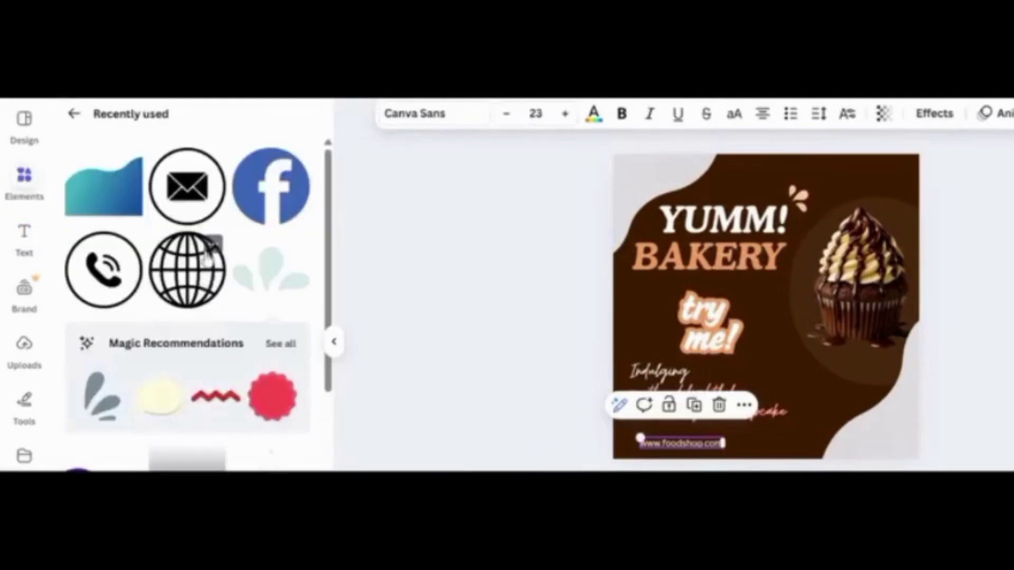
left_click(206, 279)
left_click_drag(827, 245, 633, 452)
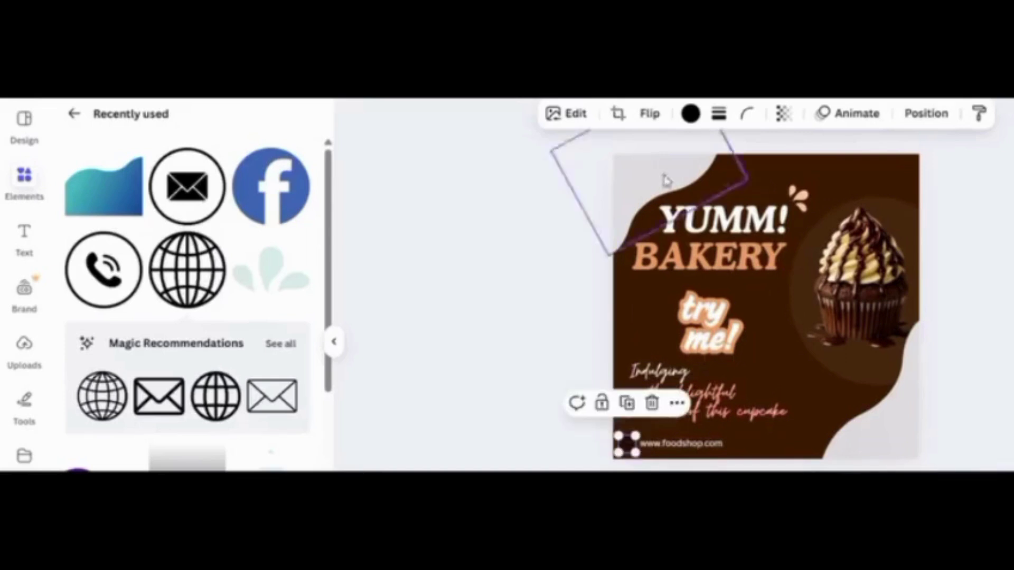
Step: Recolour the globe icon white and shrink it slightly to line up with the website text
left_click(690, 113)
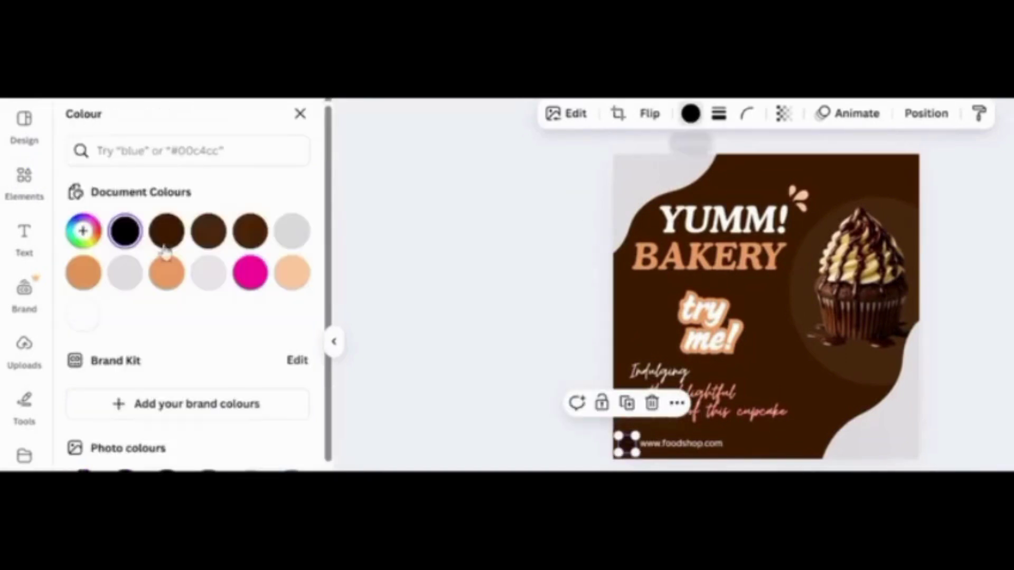
left_click(84, 314)
left_click(760, 448)
left_click(633, 449)
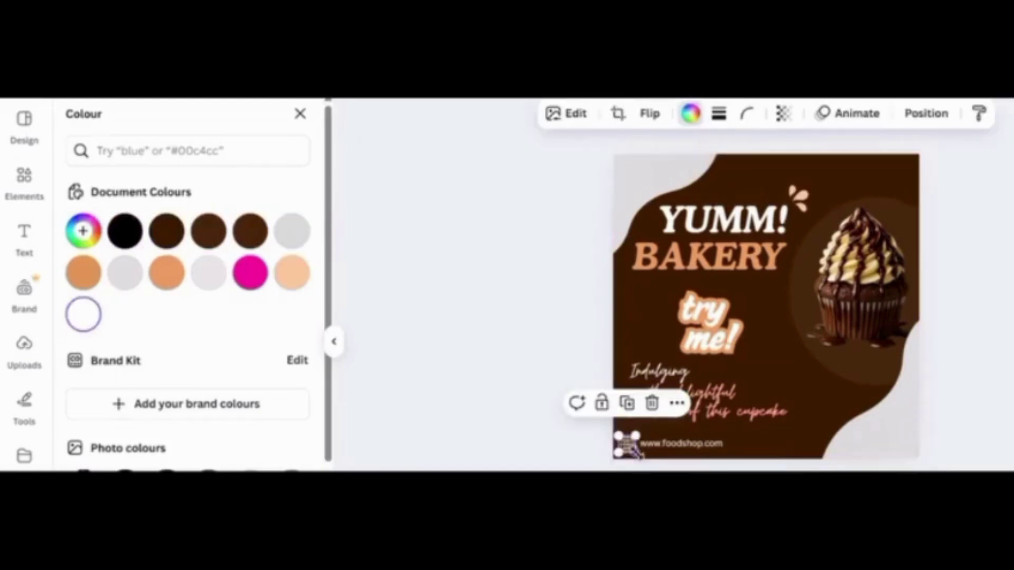
left_click_drag(637, 453, 635, 449)
left_click(623, 430)
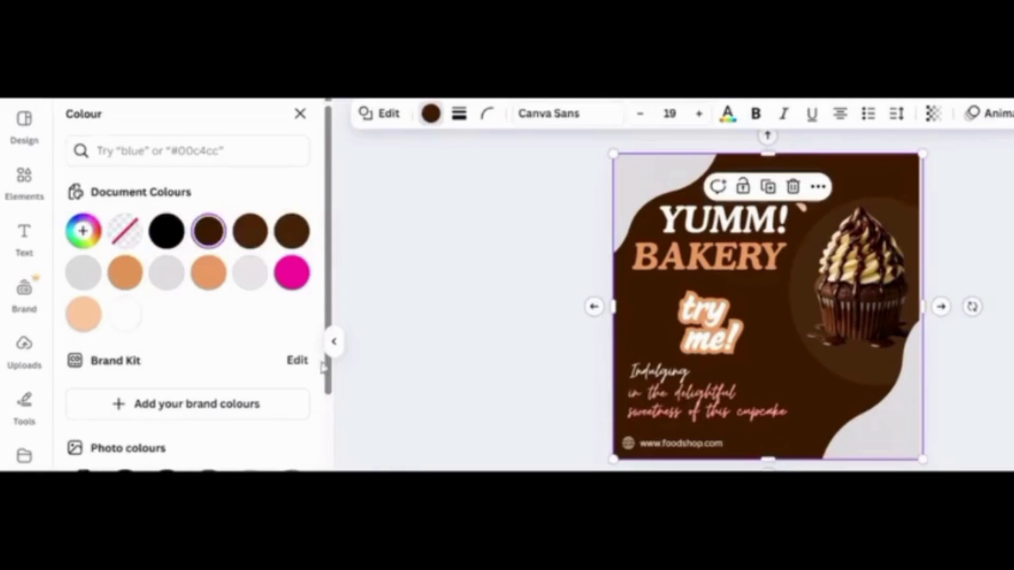
Step: Add the recently used circled phone icon at small size to the right of the website text and colour it white
left_click(28, 193)
left_click(290, 199)
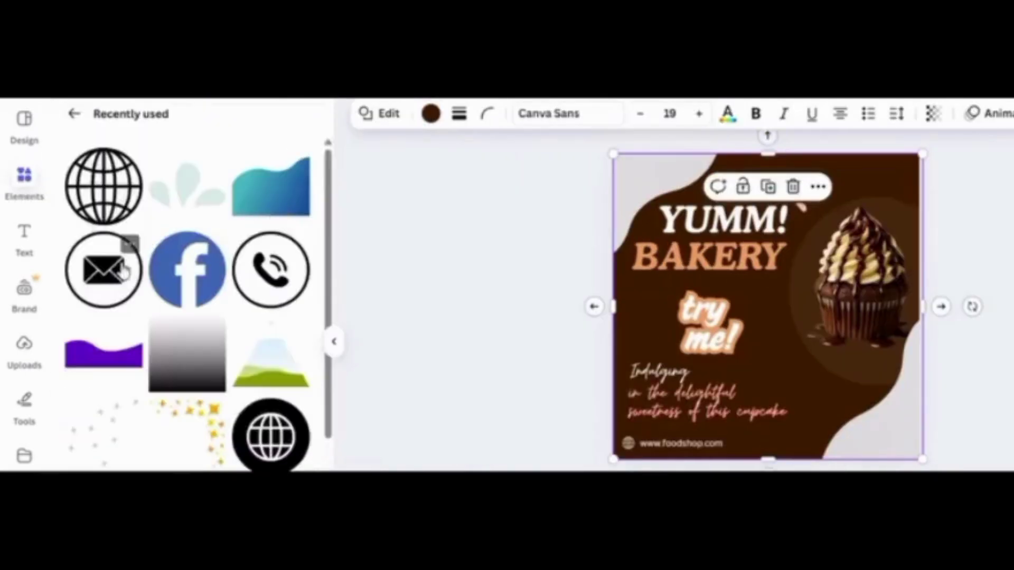
left_click(300, 300)
left_click_drag(780, 350, 778, 449)
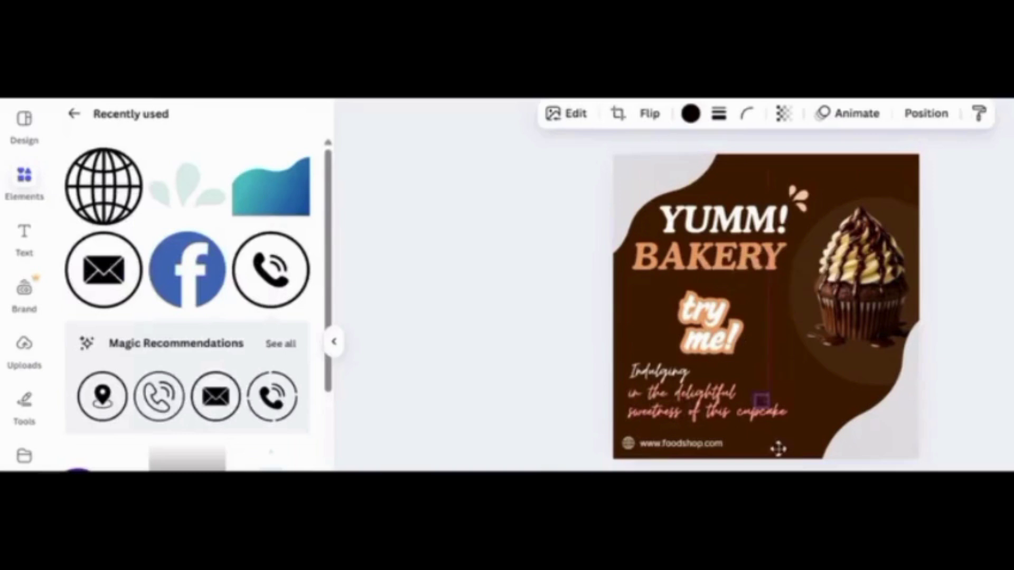
left_click(690, 113)
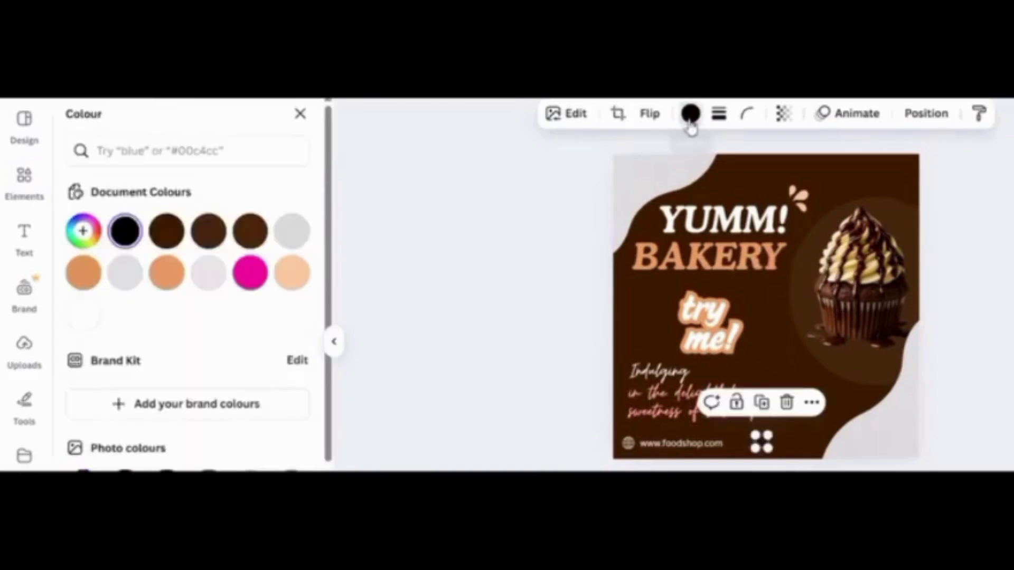
left_click(84, 314)
Step: Add the recently used circled envelope icon at small size just right of the phone icon and open its colour options
left_click(26, 182)
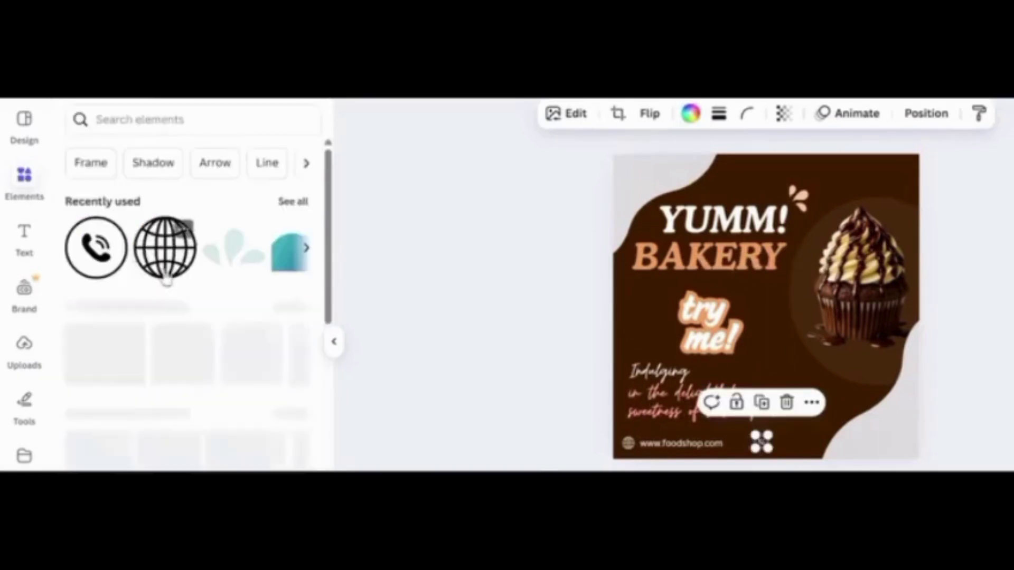
left_click(296, 202)
left_click(207, 274)
left_click_drag(780, 349, 784, 441)
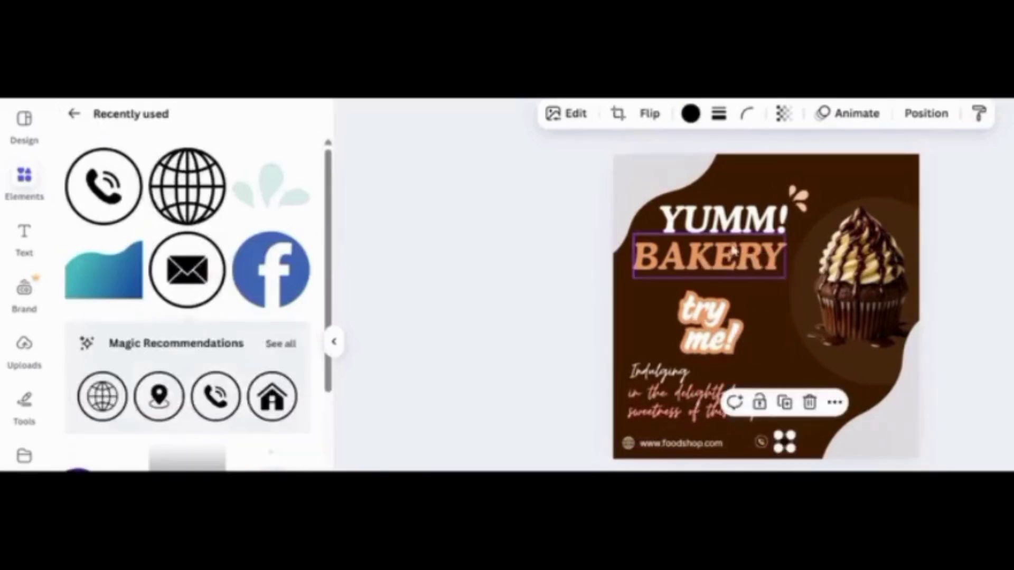
left_click(689, 114)
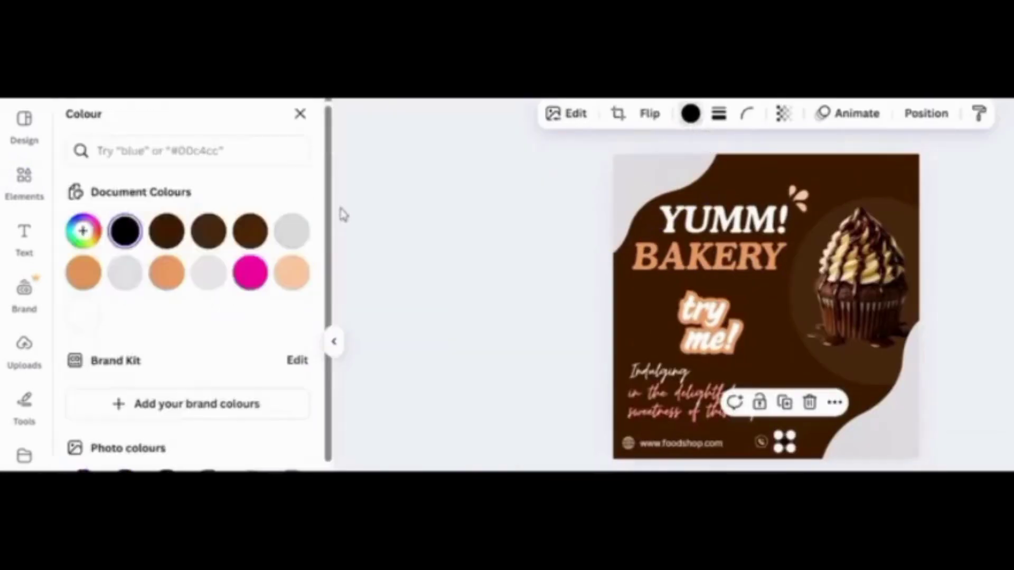